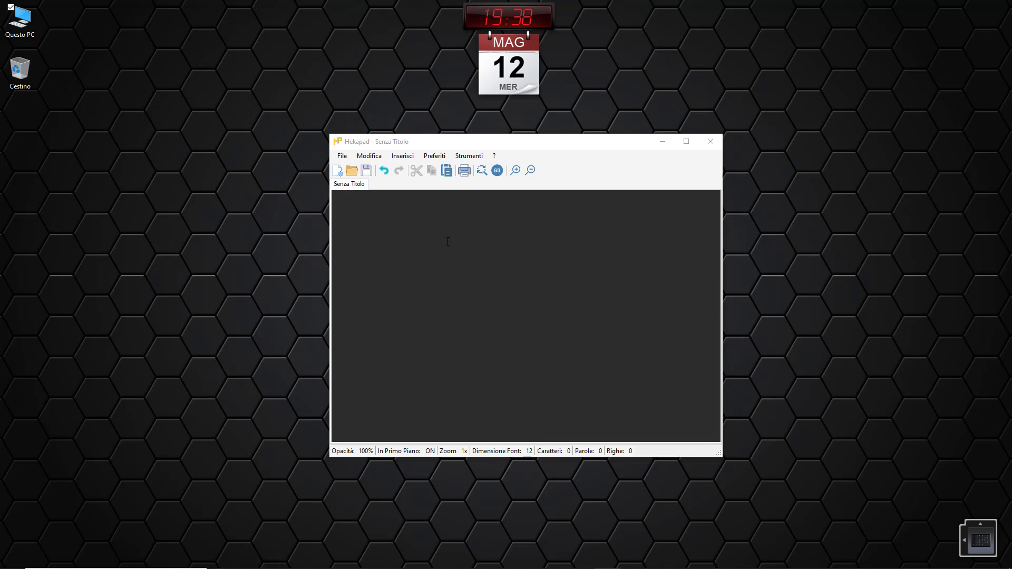
Write HEKAPAD in the blank untitled document.
{"action": "left_click_drag", "start_coordinate": [556, 144], "coordinate": [552, 133]}
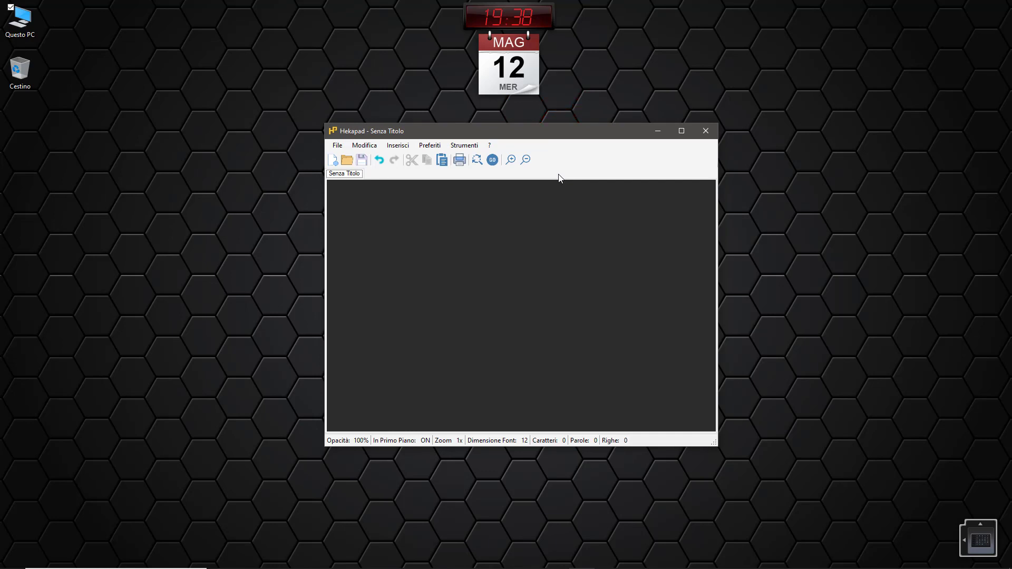
{"action": "left_click", "coordinate": [492, 234]}
{"action": "left_click", "coordinate": [466, 146]}
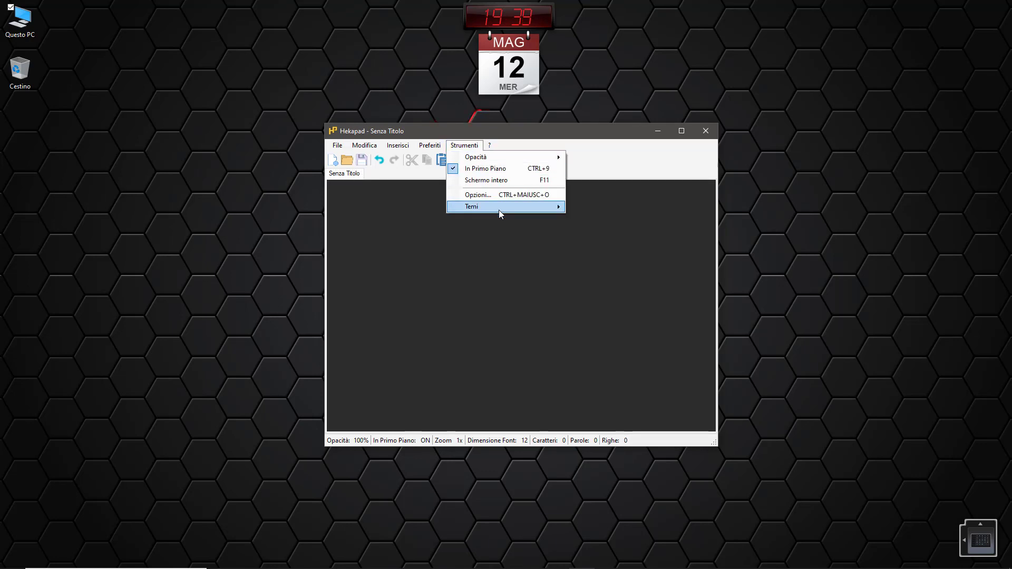
{"action": "mouse_move", "coordinate": [499, 210]}
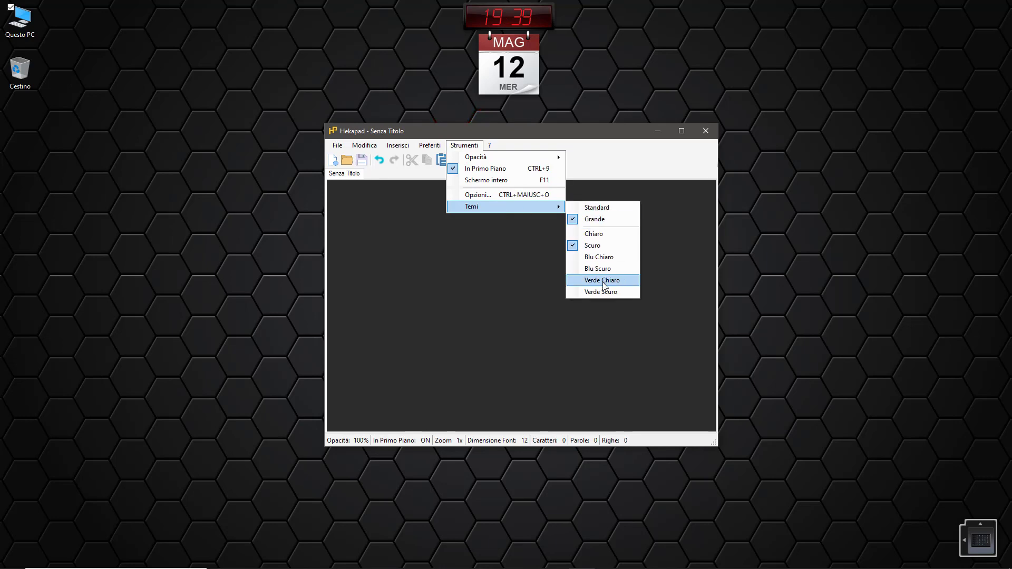
{"action": "left_click", "coordinate": [368, 232]}
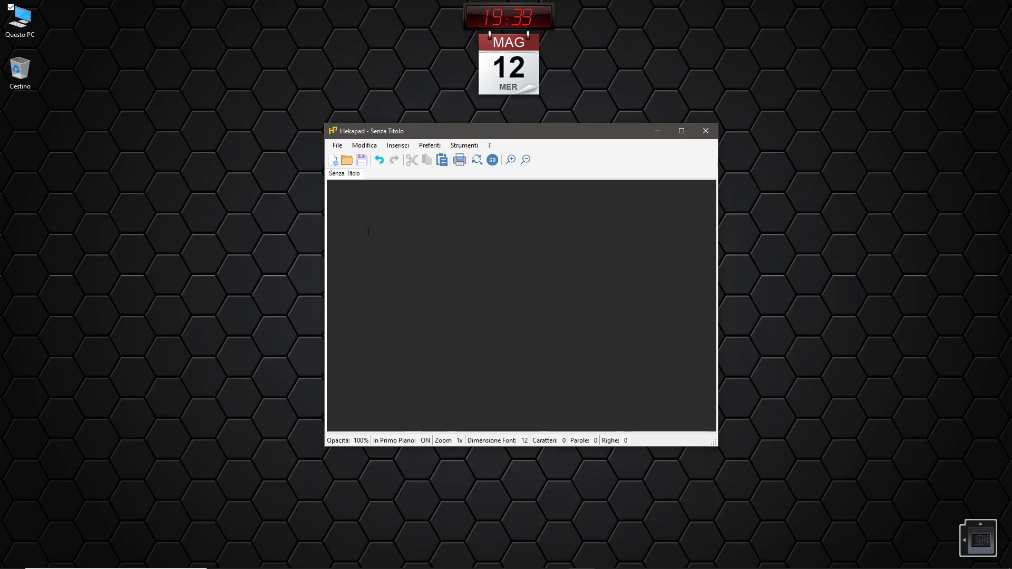
{"action": "type", "text": "HEKAPAD"}
Try the Chiaro, Blu Scuro and Verde Chiaro colour themes on the document, and return to Scuro.
{"action": "left_click", "coordinate": [464, 146]}
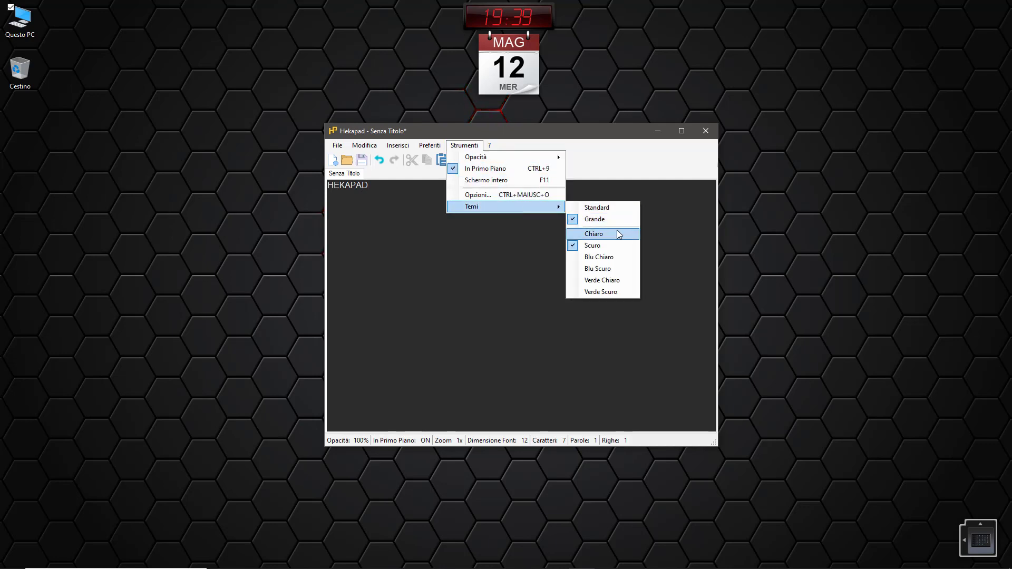
{"action": "left_click", "coordinate": [620, 235]}
{"action": "left_click", "coordinate": [456, 152]}
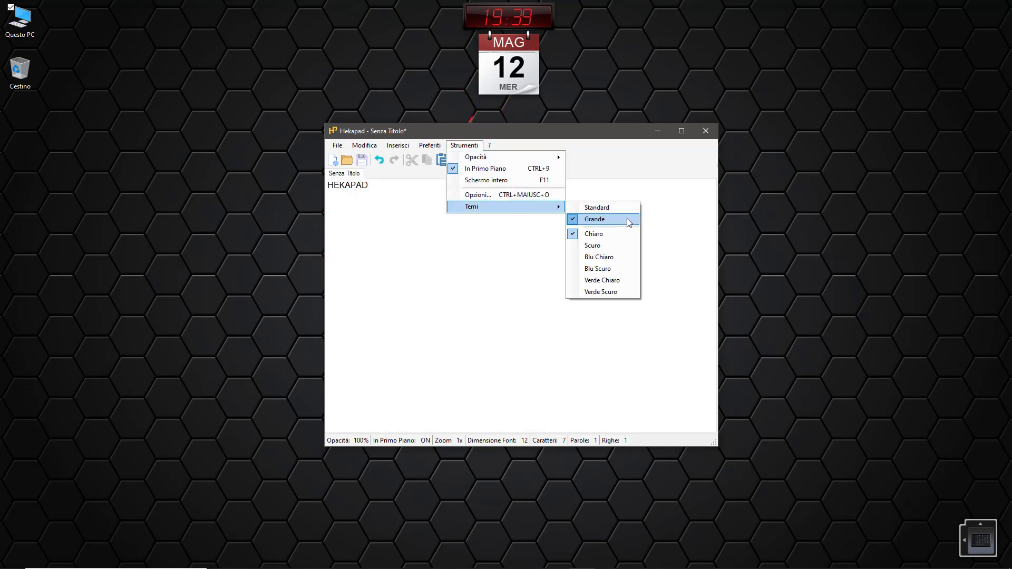
{"action": "left_click", "coordinate": [617, 265]}
{"action": "left_click", "coordinate": [464, 145]}
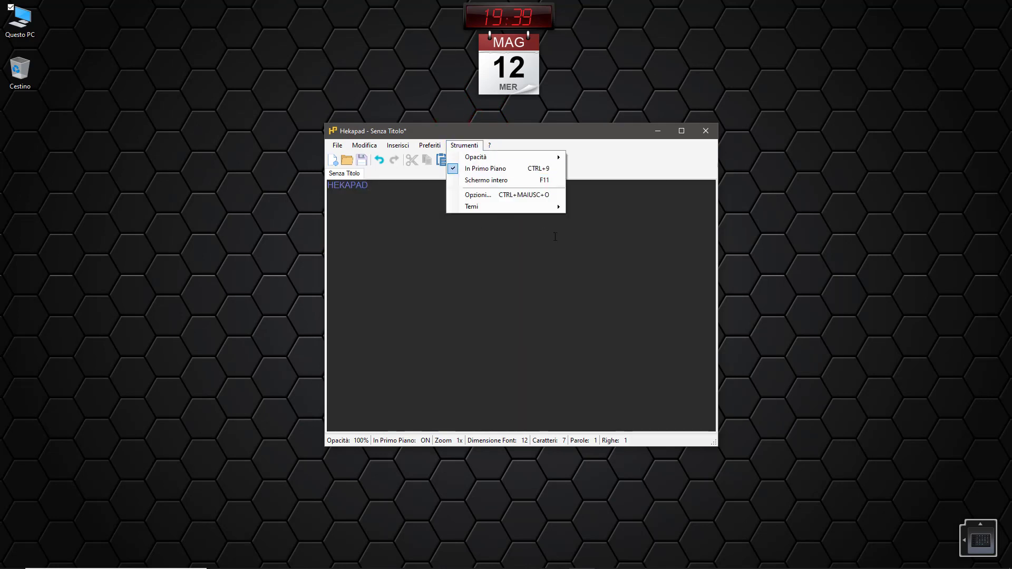
{"action": "mouse_move", "coordinate": [552, 208]}
{"action": "left_click", "coordinate": [602, 280]}
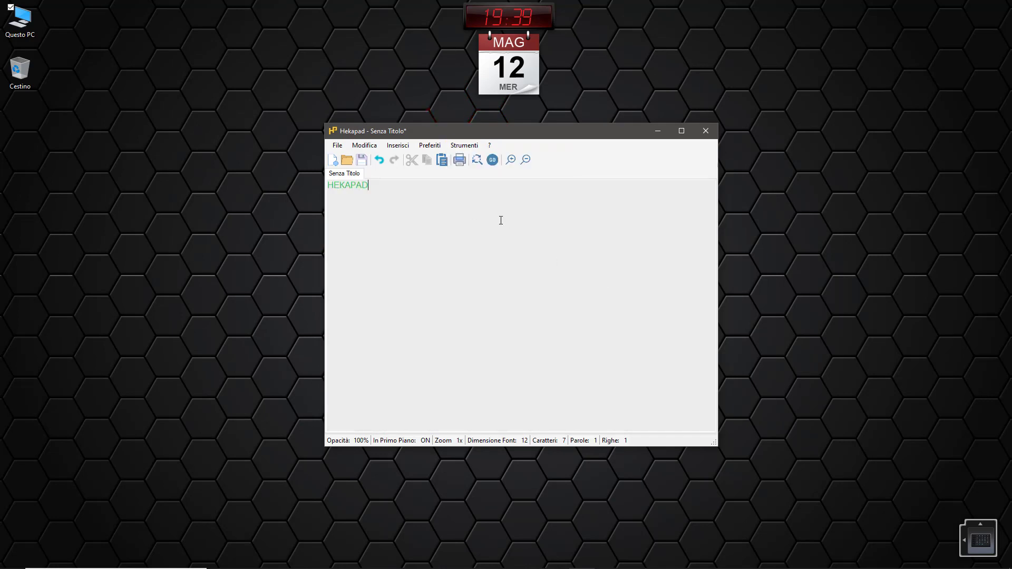
{"action": "left_click", "coordinate": [464, 146]}
{"action": "mouse_move", "coordinate": [524, 206]}
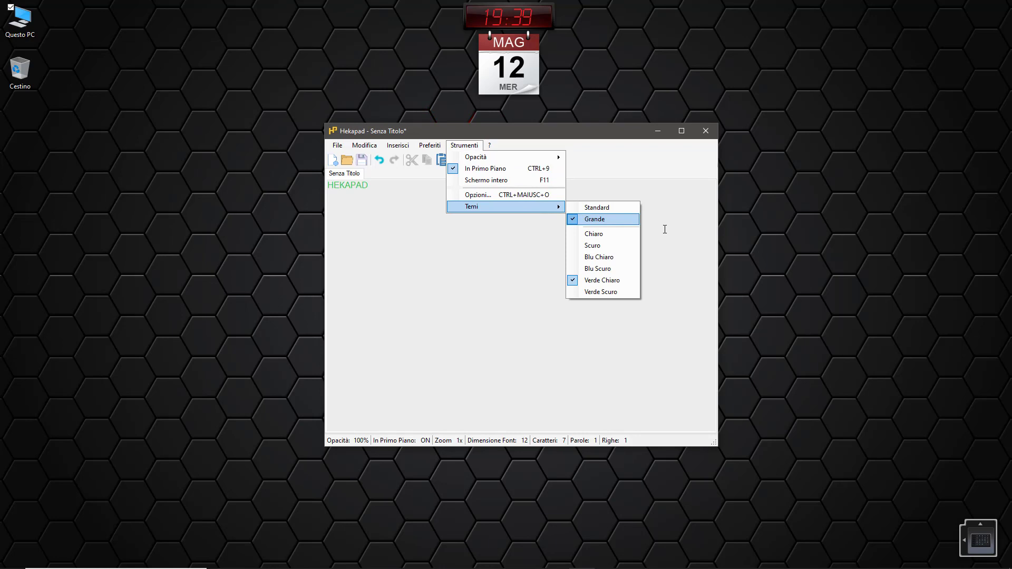
{"action": "left_click", "coordinate": [618, 245]}
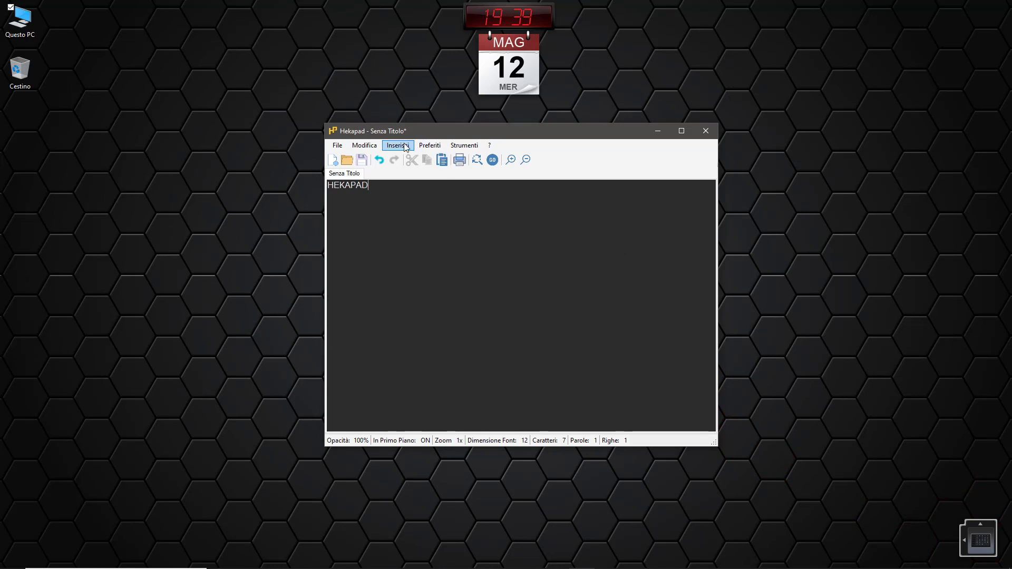
Encrypt the document's text with the standard encryption level.
{"action": "left_click", "coordinate": [365, 146]}
{"action": "mouse_move", "coordinate": [452, 349]}
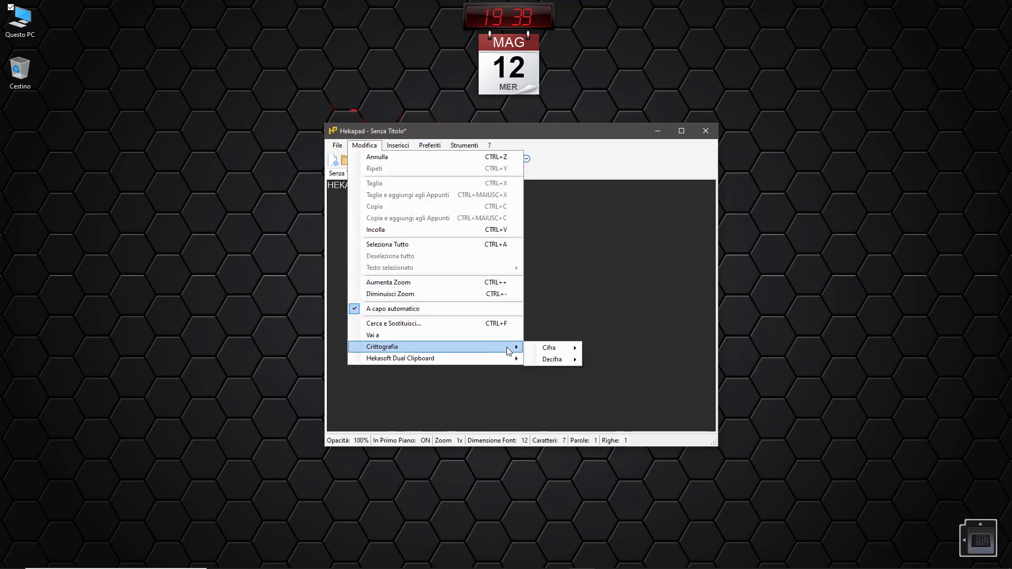
{"action": "mouse_move", "coordinate": [548, 348]}
{"action": "left_click", "coordinate": [623, 361]}
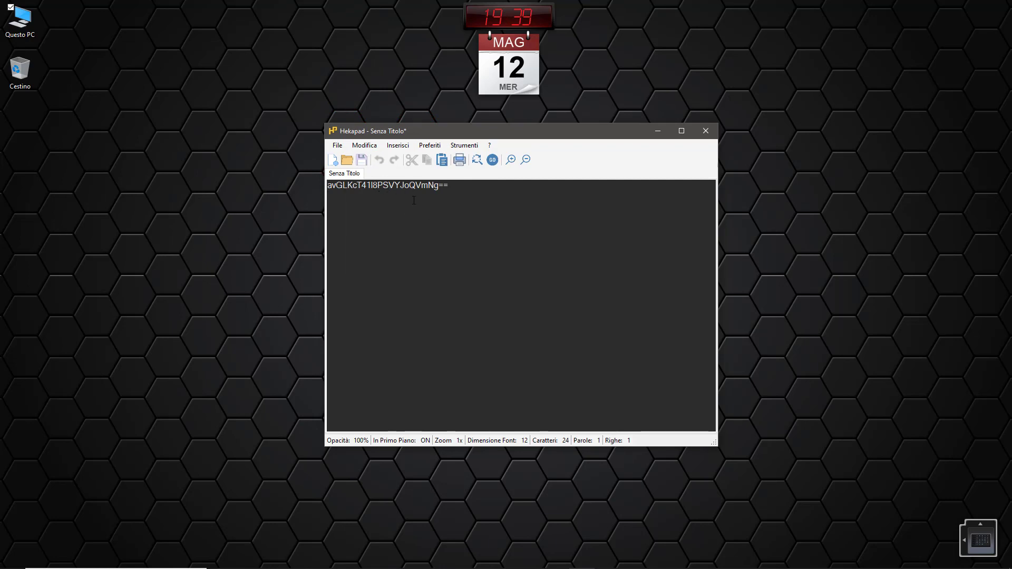
Decrypt the encrypted text with Decifratura standard.
{"action": "left_click", "coordinate": [364, 146]}
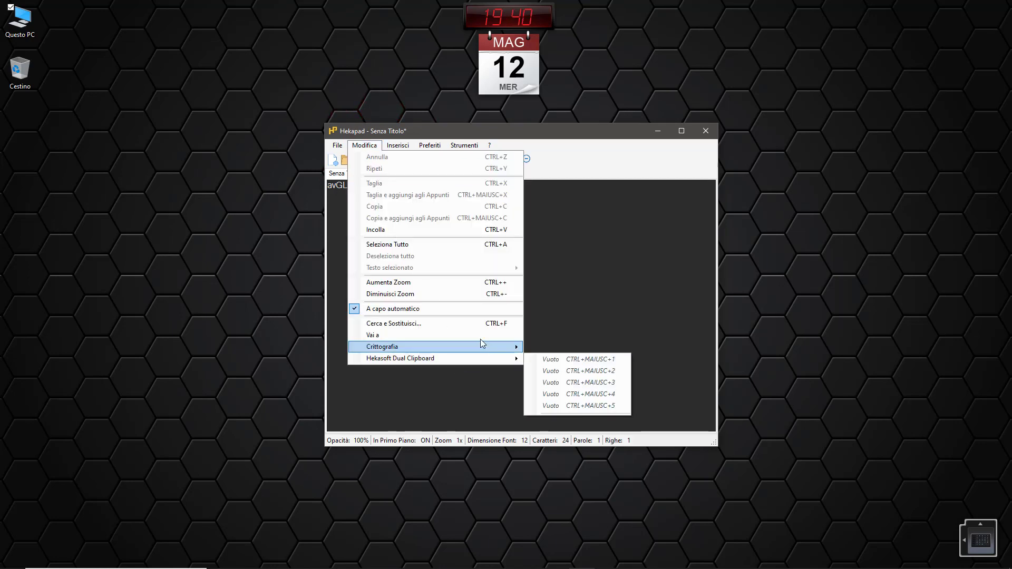
{"action": "mouse_move", "coordinate": [490, 346]}
{"action": "mouse_move", "coordinate": [551, 358]}
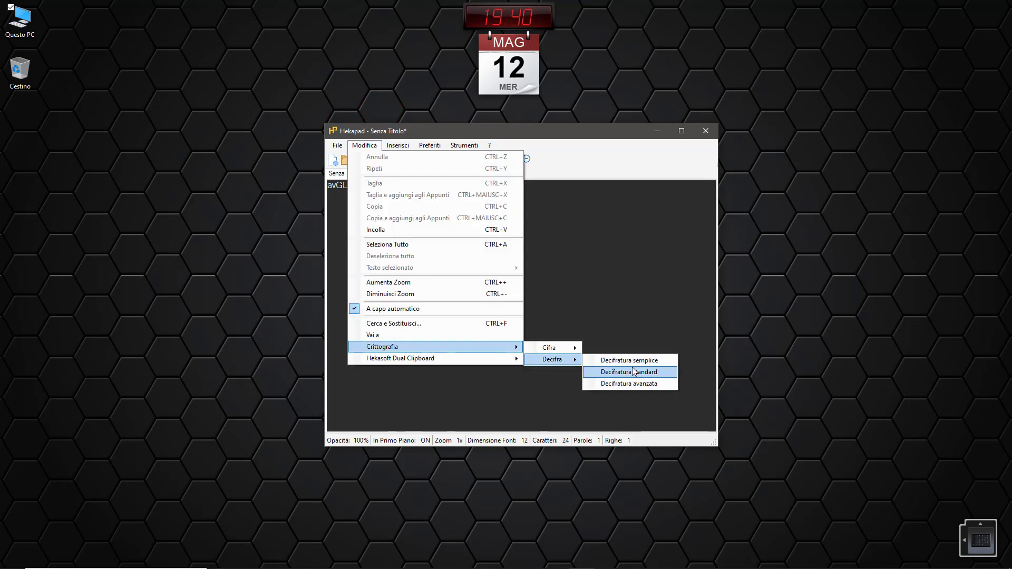
{"action": "left_click", "coordinate": [627, 371]}
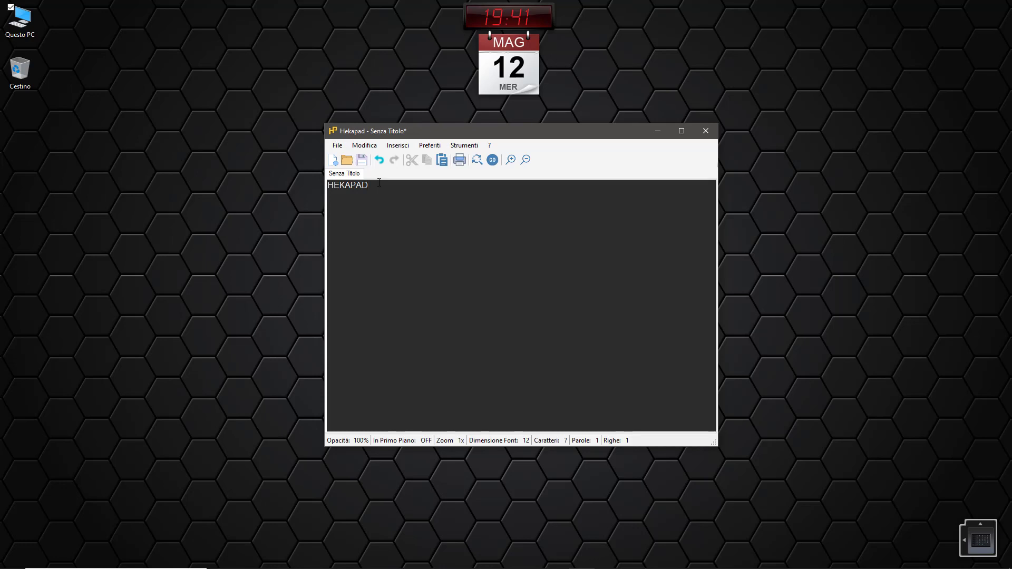
Encrypt the text with Cifratura avanzata, entering an encryption code.
{"action": "left_click", "coordinate": [369, 145]}
{"action": "mouse_move", "coordinate": [474, 346]}
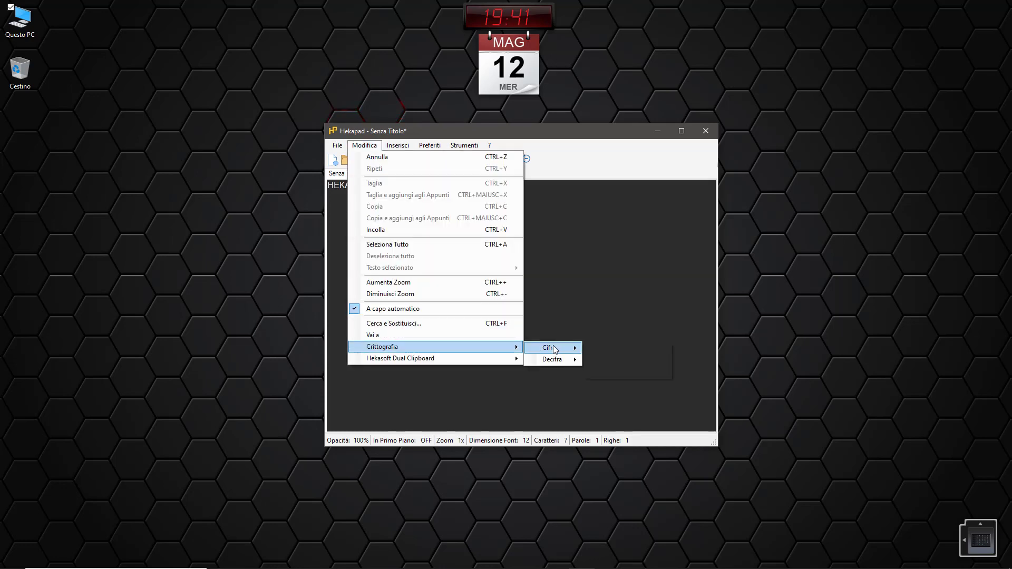
{"action": "mouse_move", "coordinate": [550, 347]}
{"action": "left_click", "coordinate": [635, 371]}
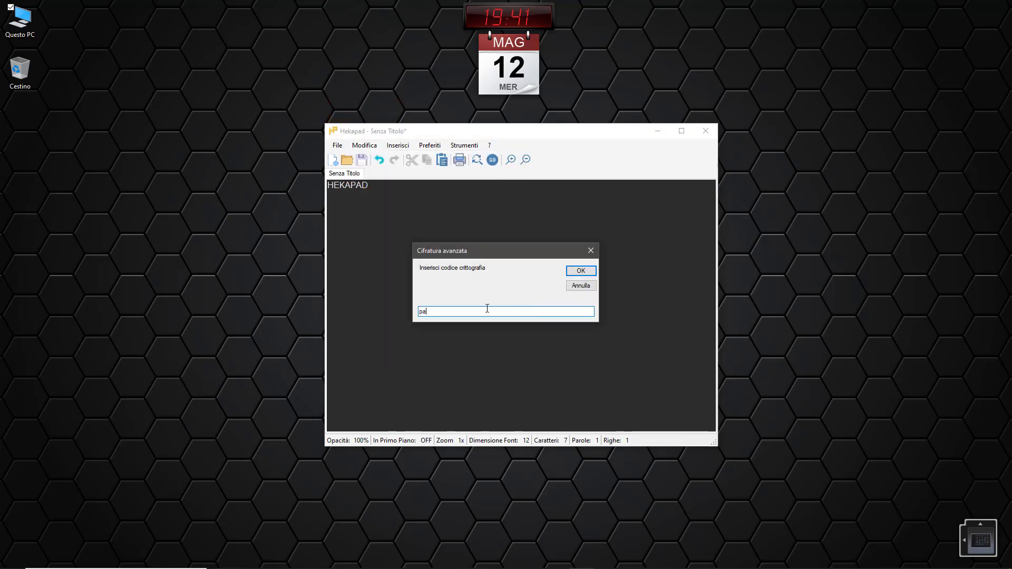
{"action": "type", "text": "password"}
{"action": "left_click", "coordinate": [570, 270]}
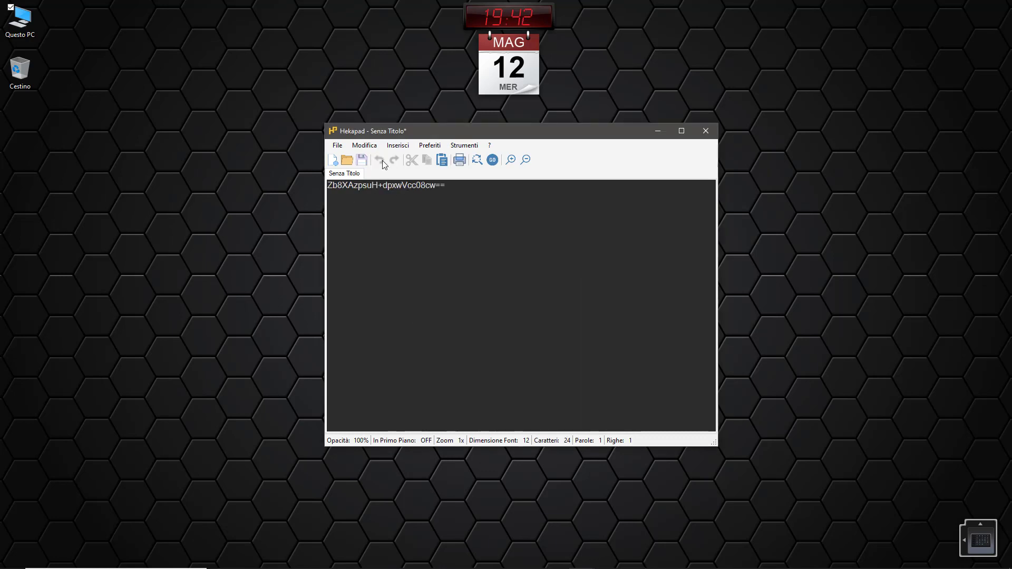
Try to decrypt the advanced-encrypted text with Decifratura standard.
{"action": "left_click", "coordinate": [365, 145]}
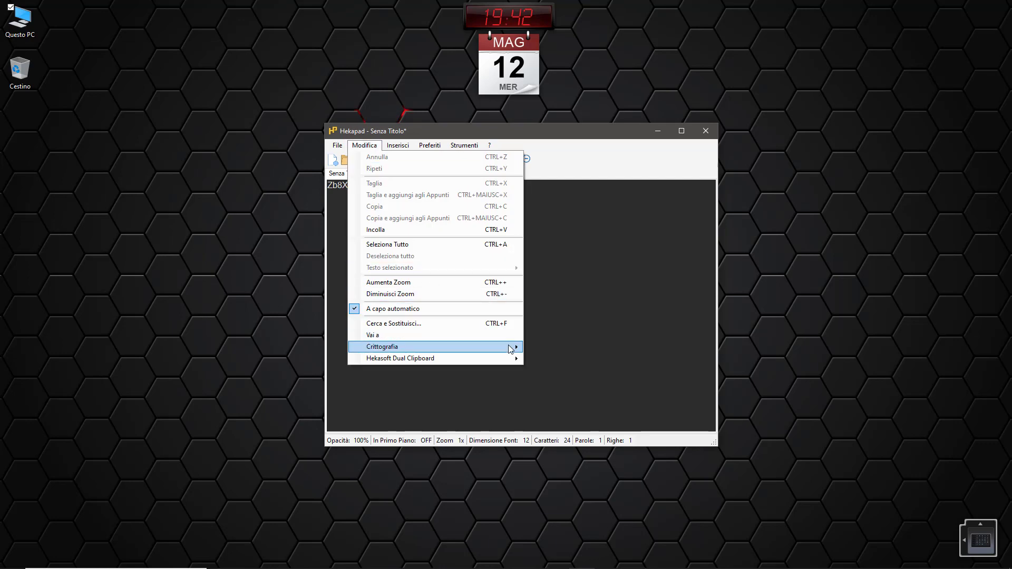
{"action": "mouse_move", "coordinate": [510, 349]}
{"action": "mouse_move", "coordinate": [556, 358]}
{"action": "left_click", "coordinate": [622, 373]}
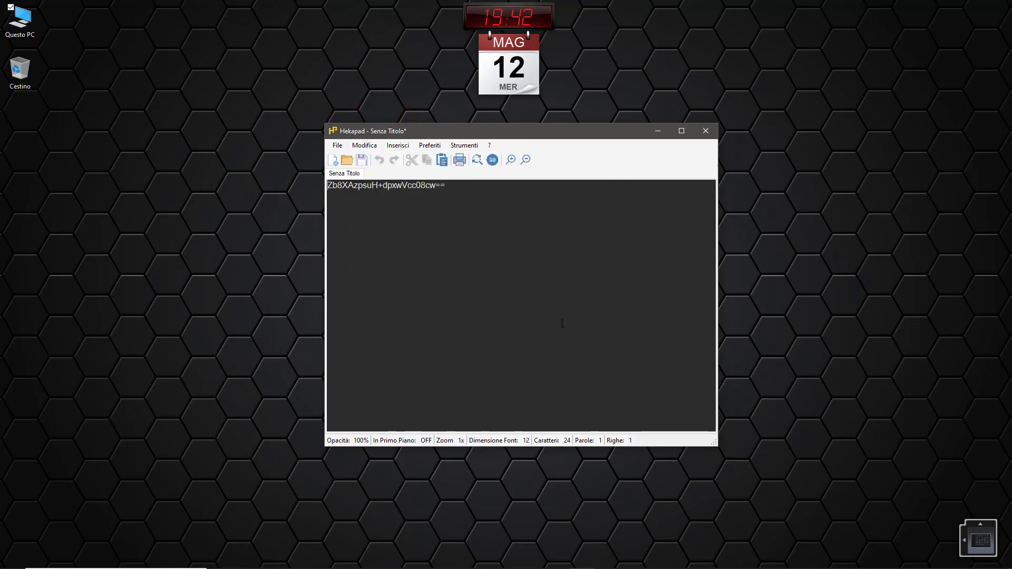
Decrypt the text with Decifratura avanzata, entering the same encryption code.
{"action": "left_click", "coordinate": [364, 145]}
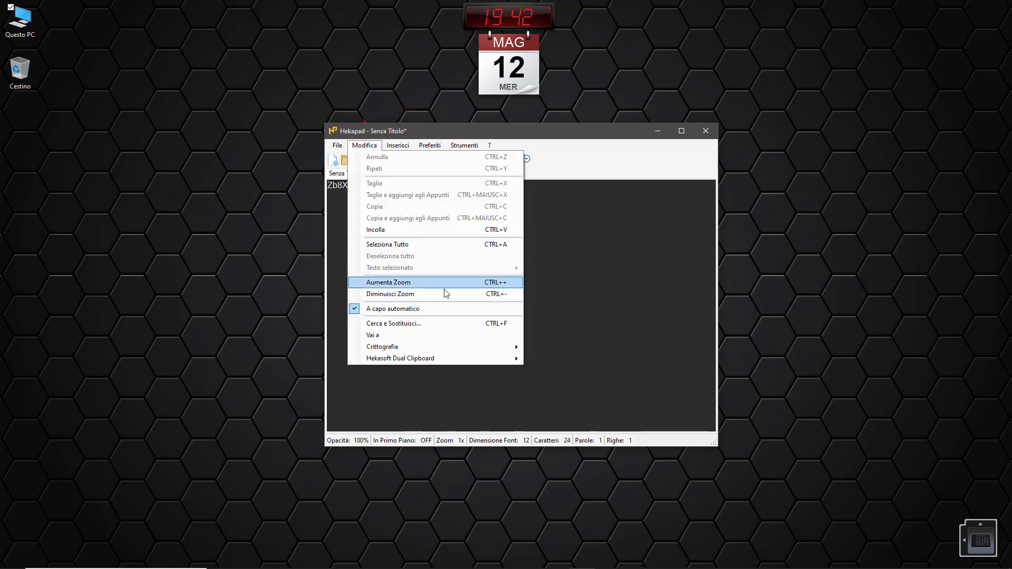
{"action": "mouse_move", "coordinate": [522, 347]}
{"action": "mouse_move", "coordinate": [557, 359]}
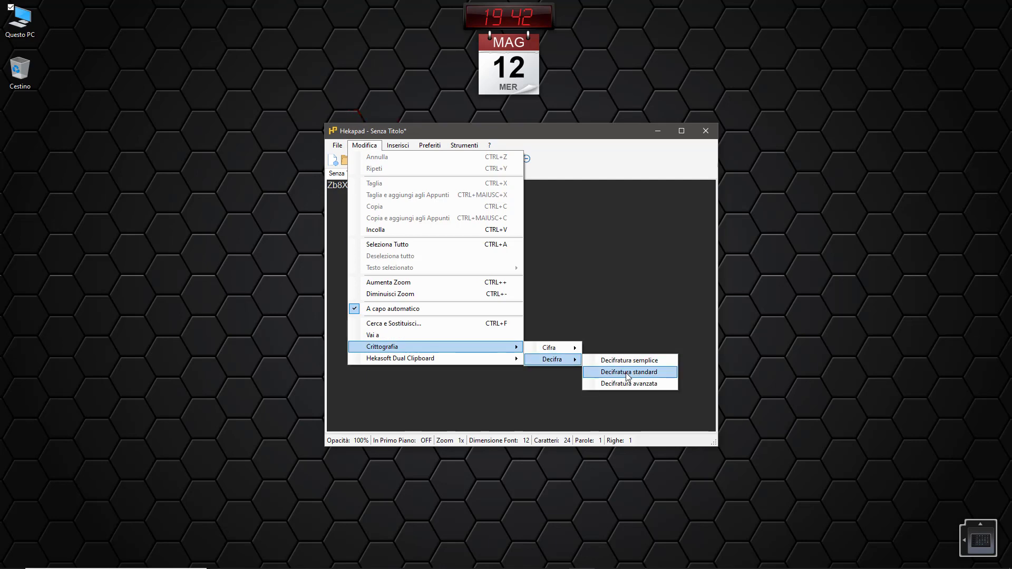
{"action": "left_click", "coordinate": [622, 386]}
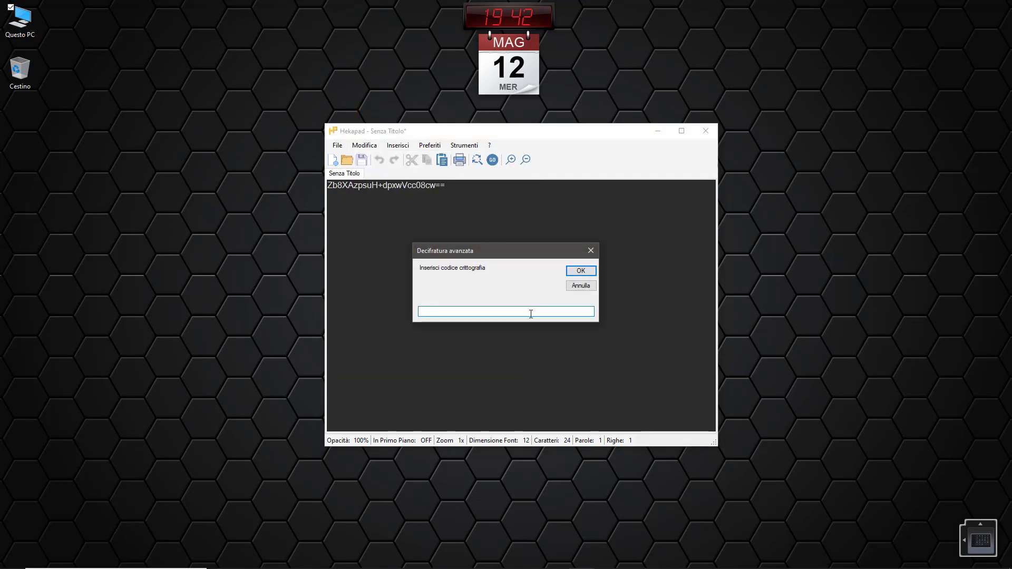
{"action": "type", "text": "password"}
{"action": "key", "text": "Return"}
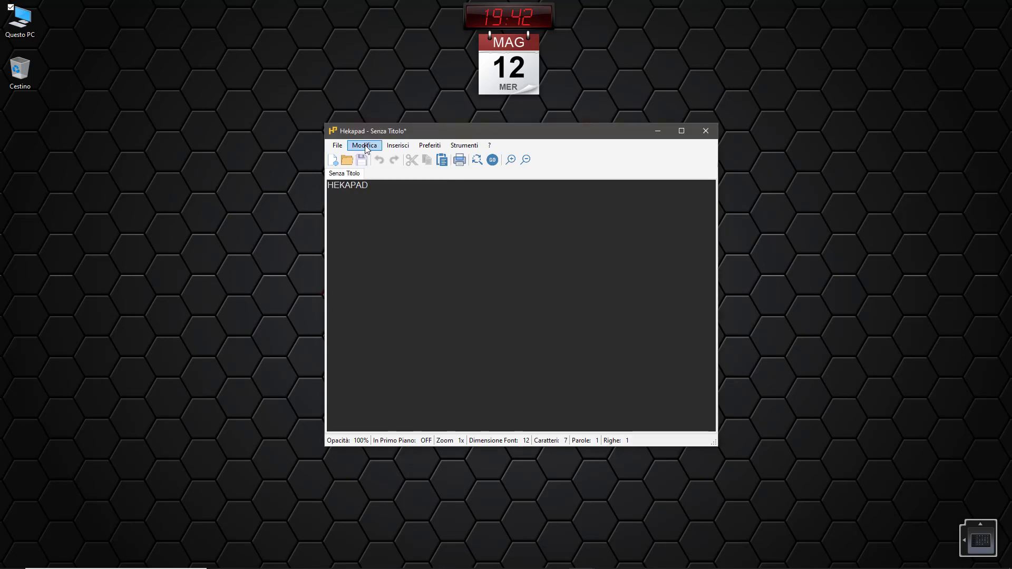
Look at the slots of the Hekasoft Dual Clipboard.
{"action": "left_click", "coordinate": [364, 146]}
{"action": "mouse_move", "coordinate": [480, 362]}
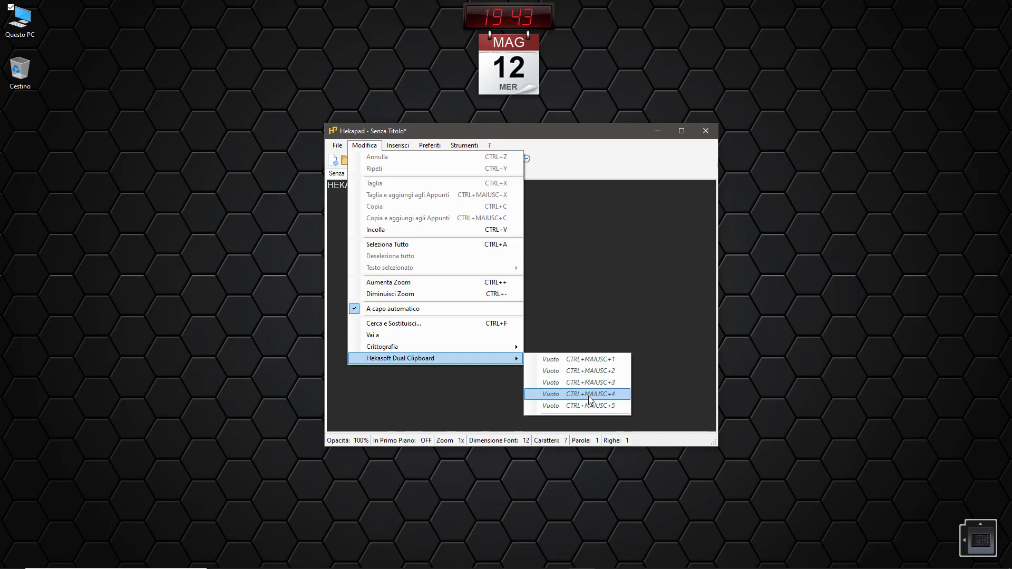
{"action": "left_click", "coordinate": [593, 450]}
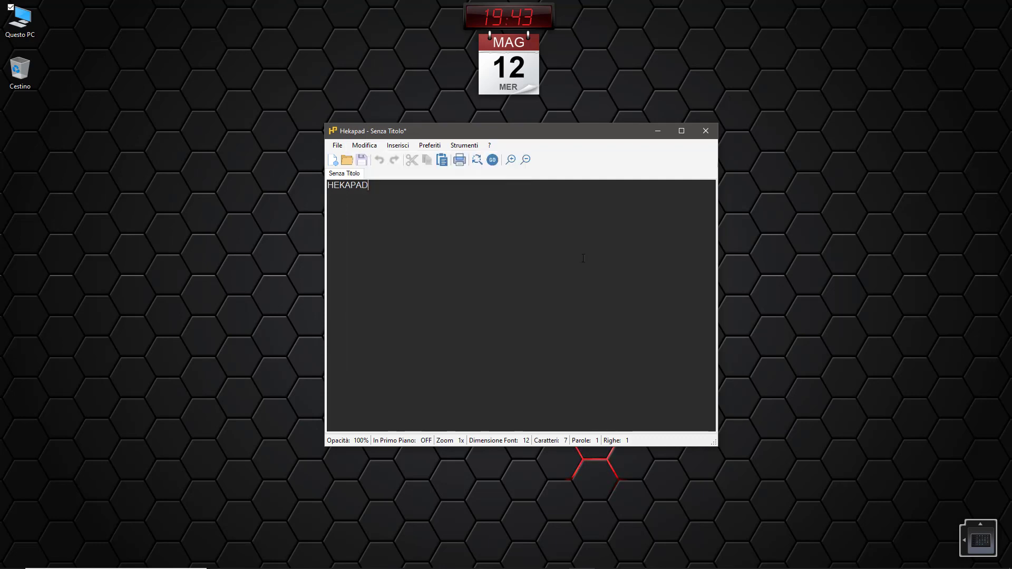
Look at the management options for favourite documents and close their window.
{"action": "left_click", "coordinate": [430, 146]}
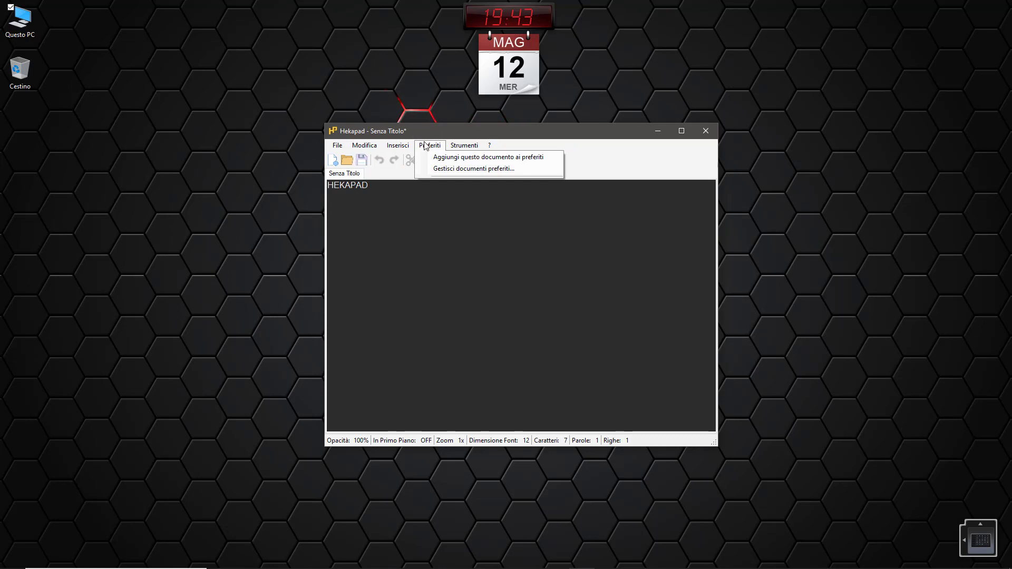
{"action": "left_click", "coordinate": [458, 169]}
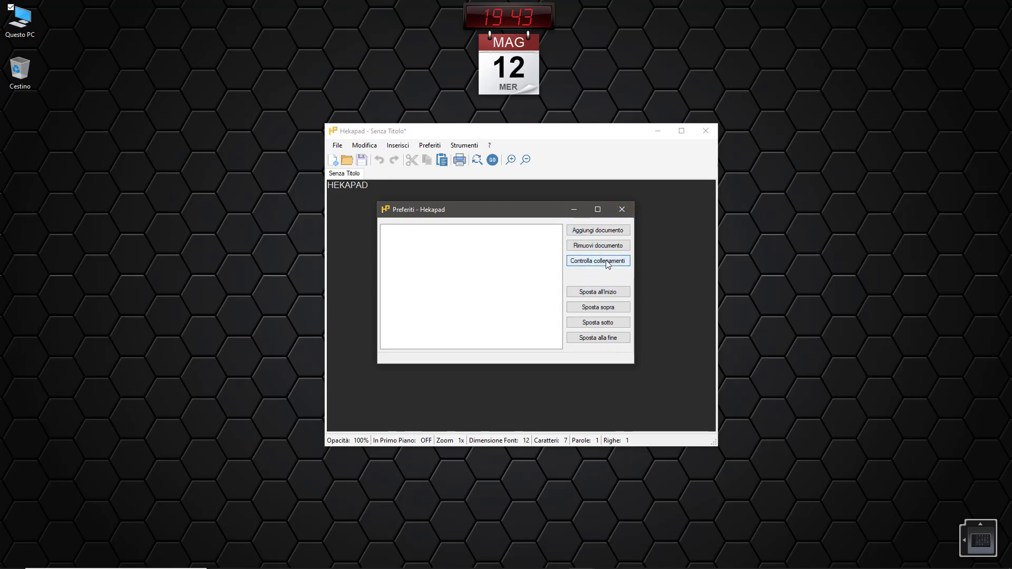
{"action": "left_click", "coordinate": [620, 213]}
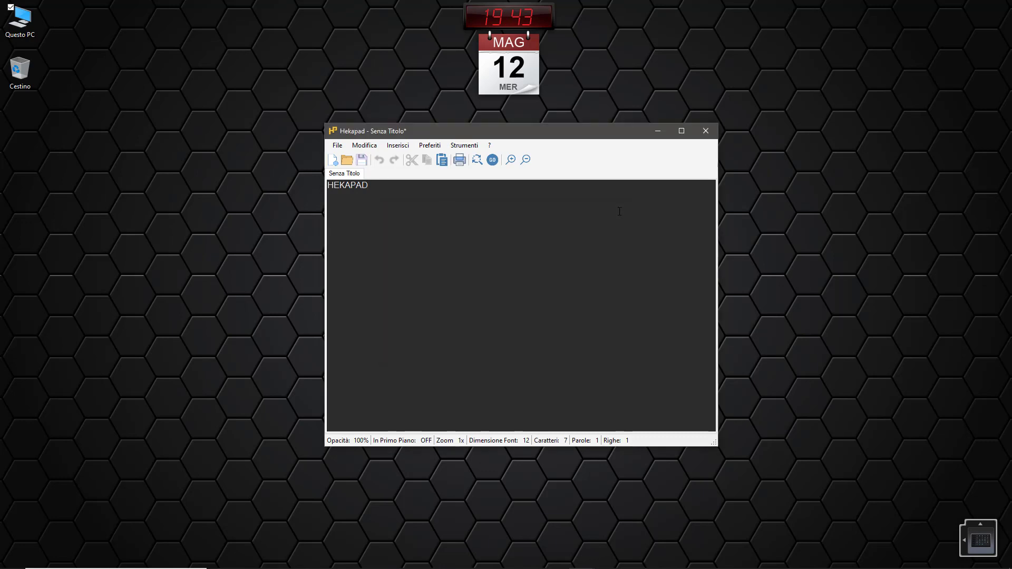
Review the find-and-replace options in a widened window and the go-to options for line, word and character.
{"action": "left_click", "coordinate": [477, 161]}
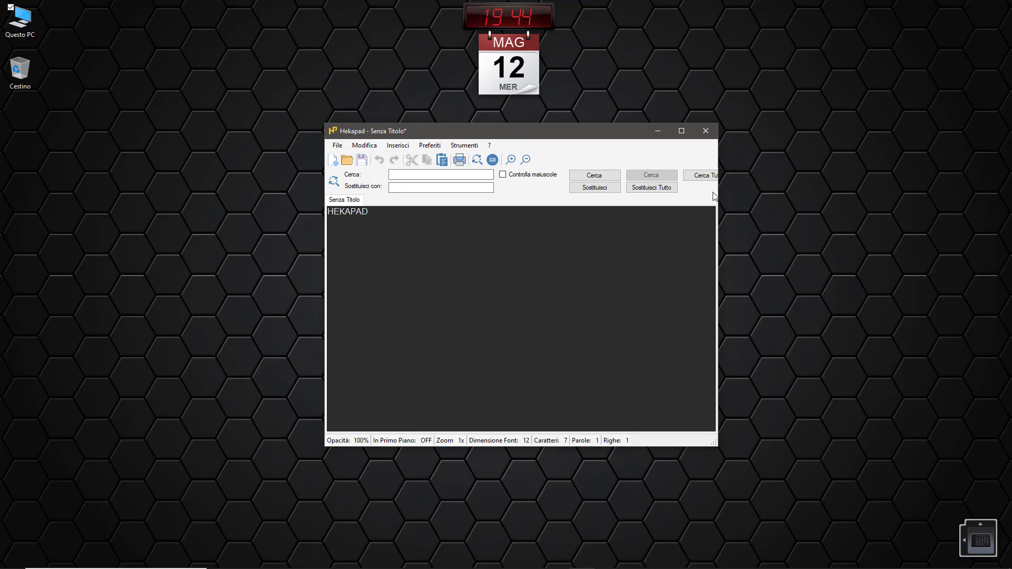
{"action": "left_click_drag", "start_coordinate": [716, 192], "coordinate": [763, 191]}
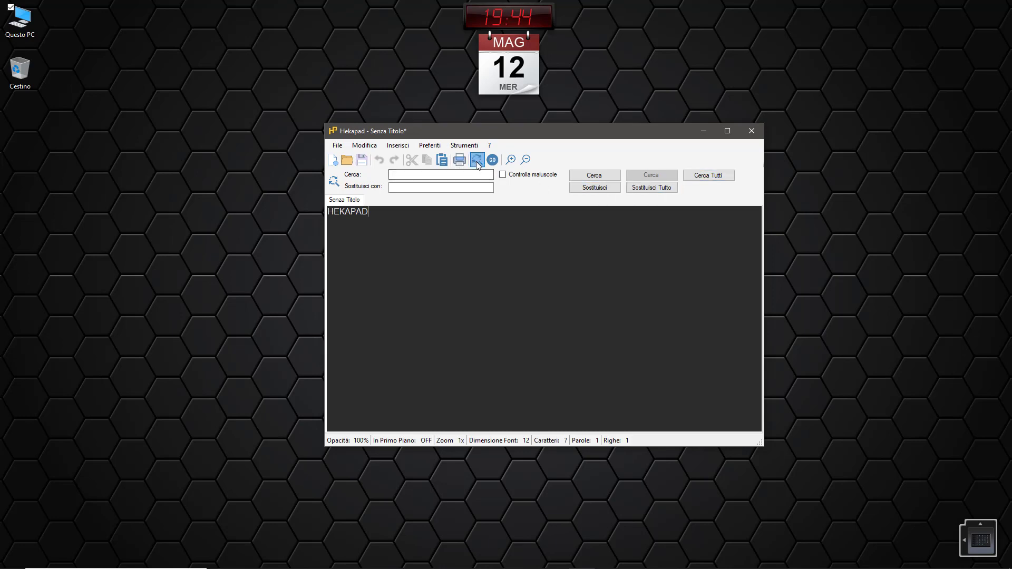
{"action": "left_click", "coordinate": [493, 160]}
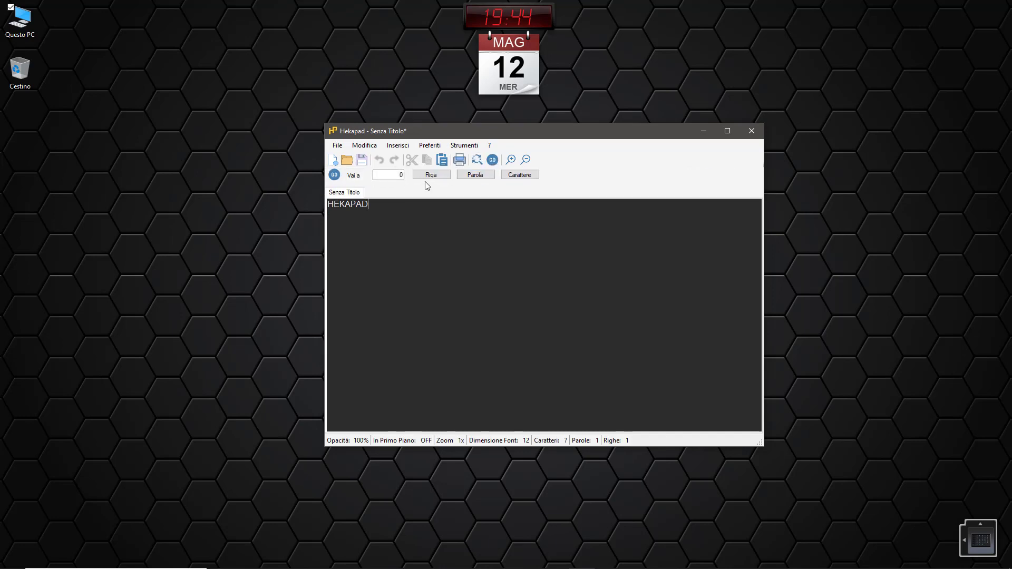
{"action": "left_click", "coordinate": [488, 164]}
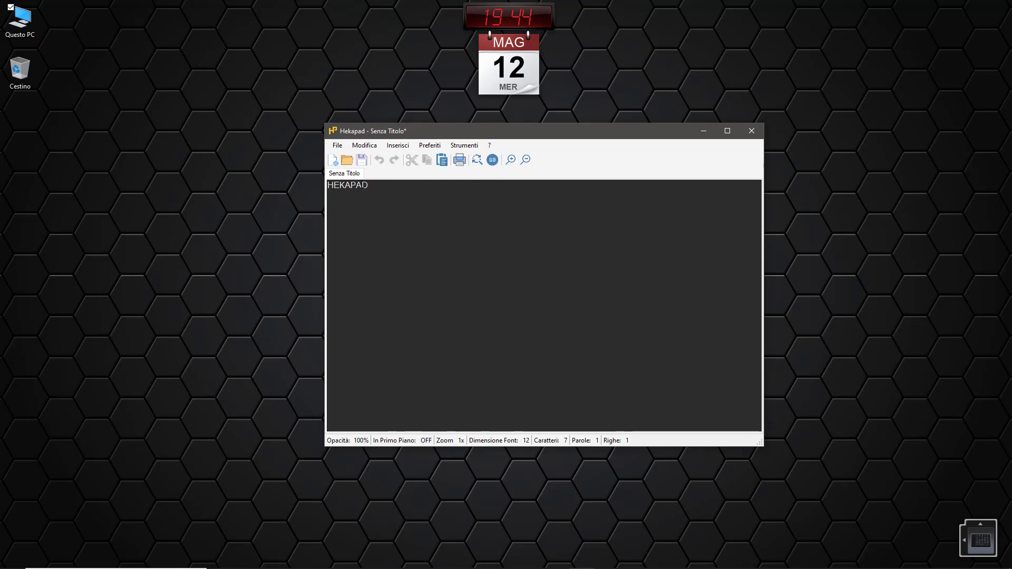
Look at the case-conversion and web-search options for the selected HEKAPAD text.
{"action": "key", "text": "ctrl+a"}
{"action": "right_click", "coordinate": [361, 183]}
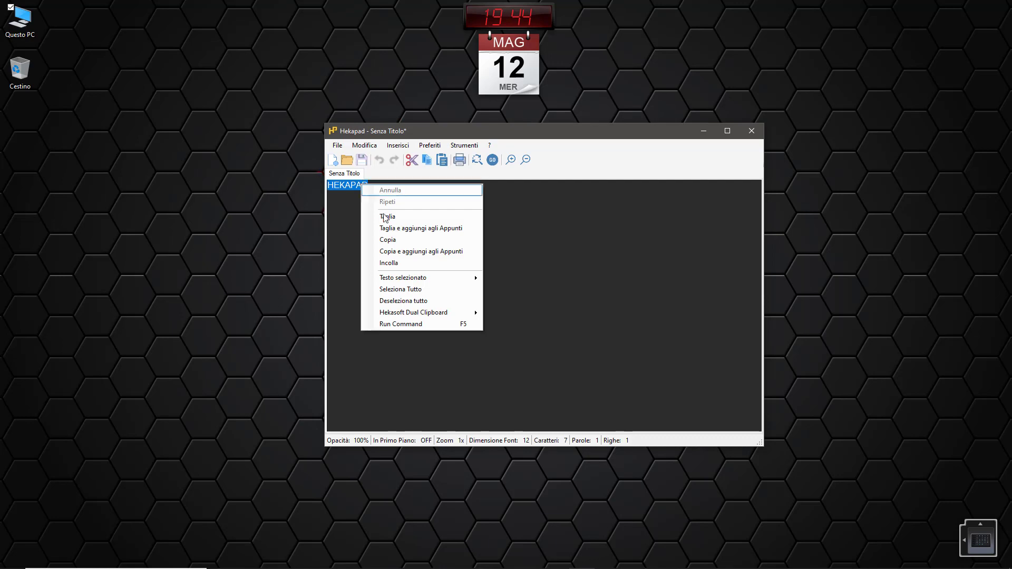
{"action": "mouse_move", "coordinate": [450, 284]}
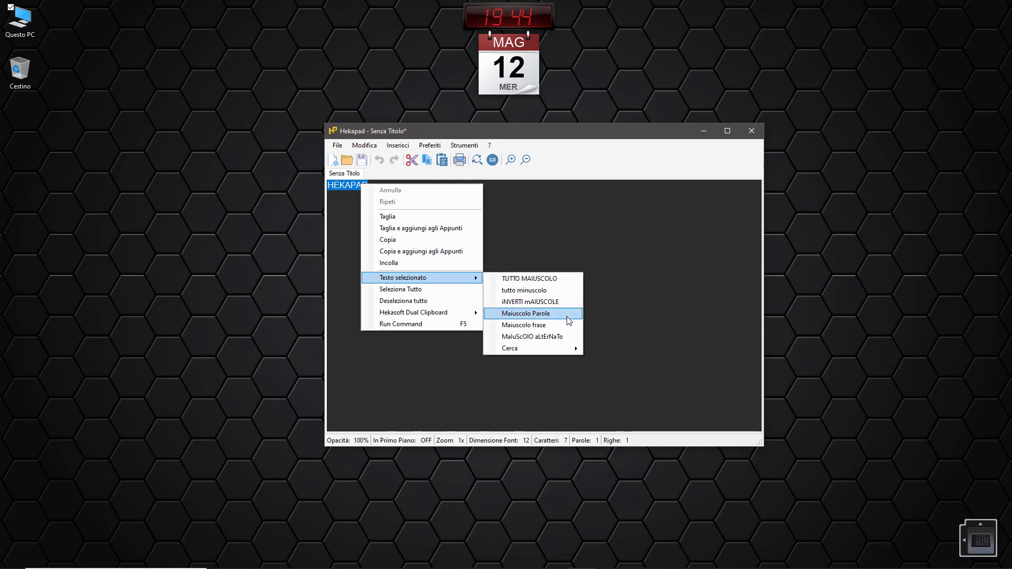
{"action": "mouse_move", "coordinate": [568, 350]}
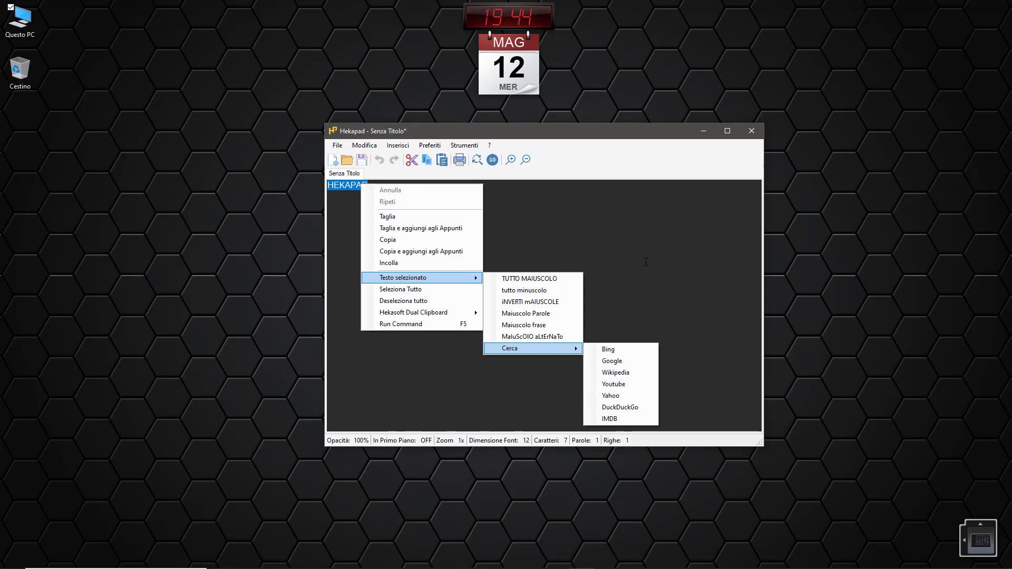
{"action": "left_click", "coordinate": [626, 387]}
Look at the currency symbols available for insertion and at the file commands.
{"action": "left_click", "coordinate": [398, 146]}
{"action": "mouse_move", "coordinate": [402, 158]}
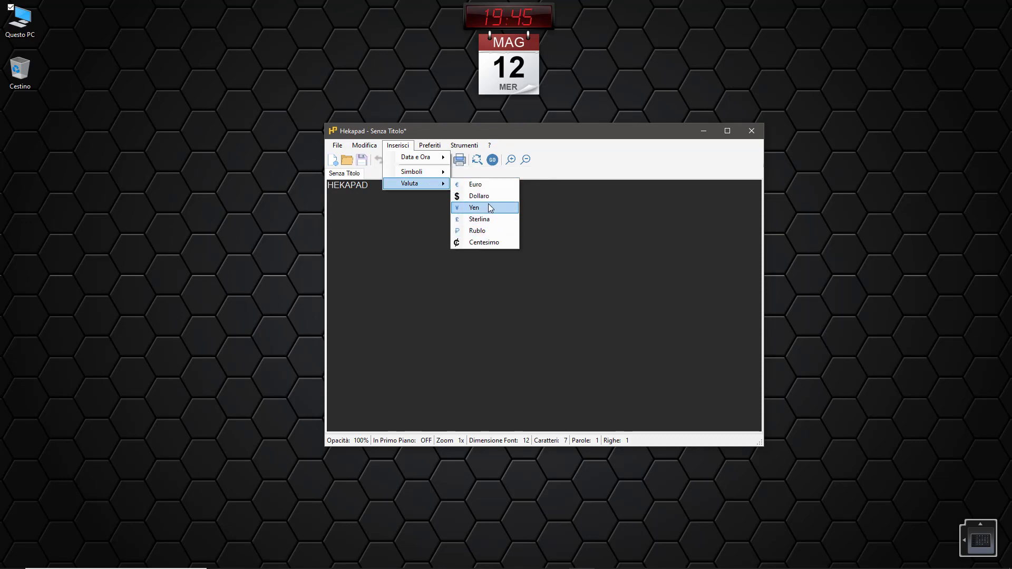
{"action": "left_click", "coordinate": [337, 145]}
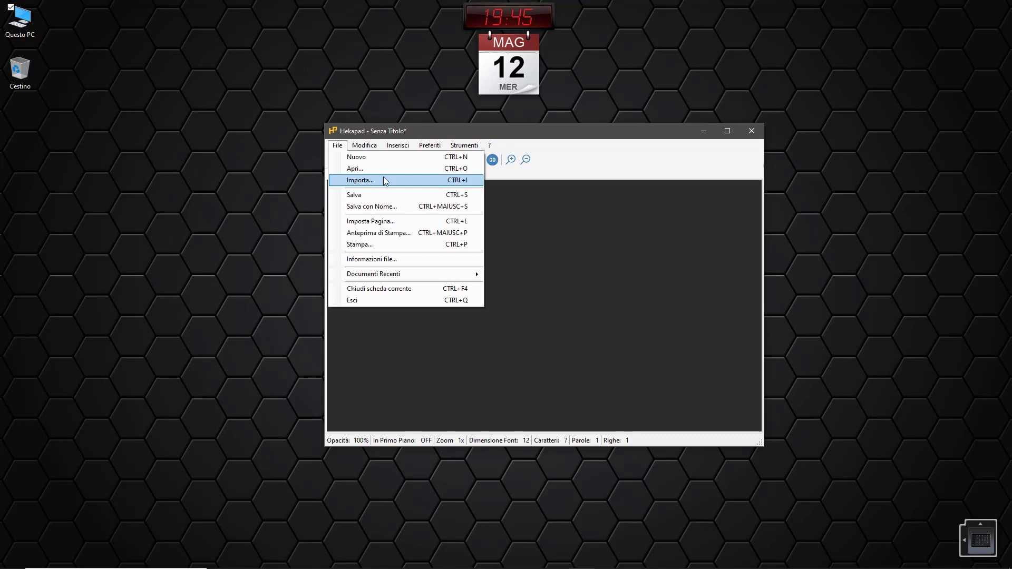
{"action": "left_click", "coordinate": [482, 220]}
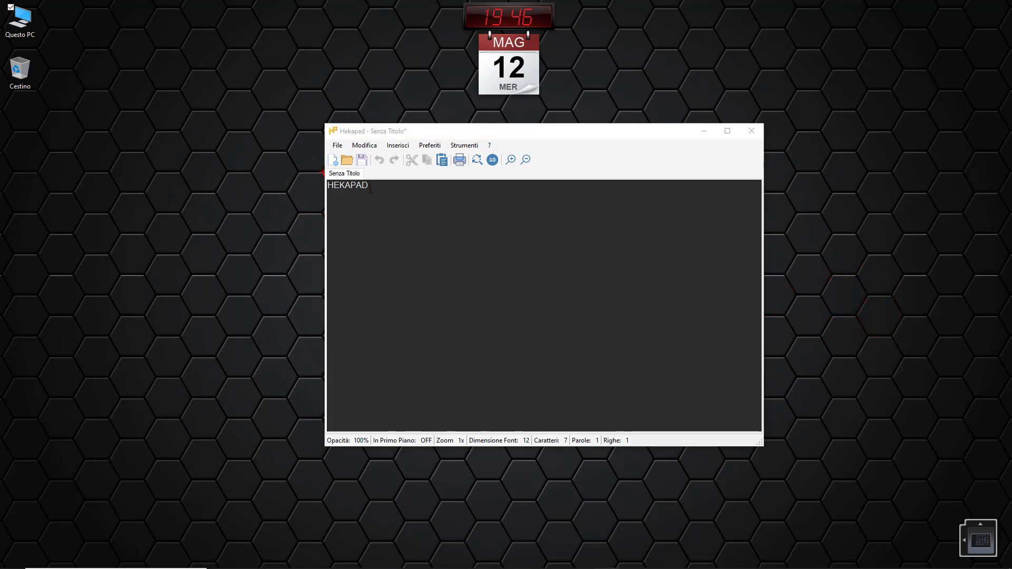
Magnify the HEKAPAD text to 5x zoom and reduce it to 2x.
{"action": "left_click", "coordinate": [510, 159]}
{"action": "left_click", "coordinate": [510, 159]}
{"action": "left_click", "coordinate": [511, 160]}
{"action": "left_click", "coordinate": [511, 160]}
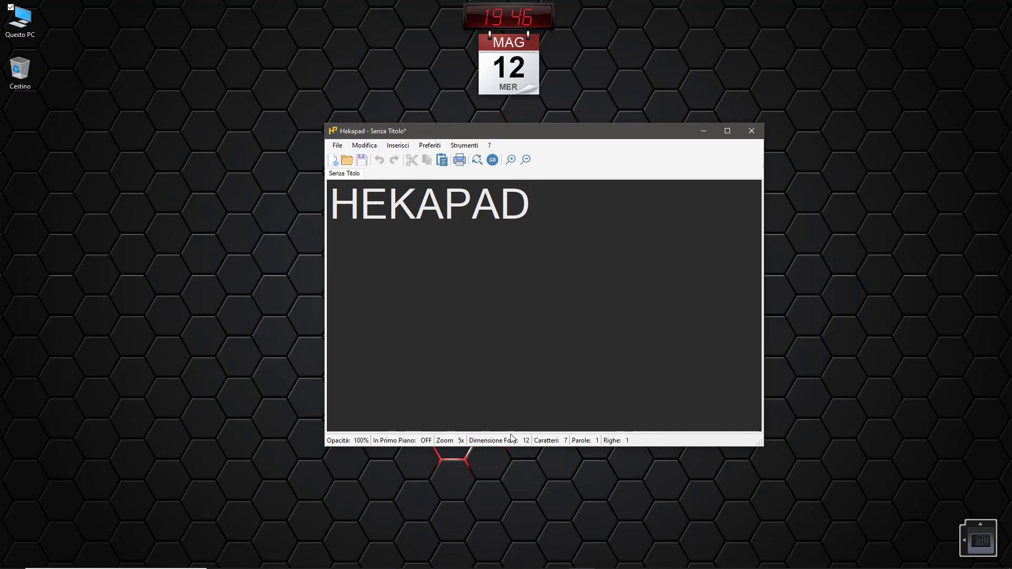
{"action": "left_click", "coordinate": [526, 161]}
{"action": "left_click", "coordinate": [528, 160]}
{"action": "left_click", "coordinate": [528, 160]}
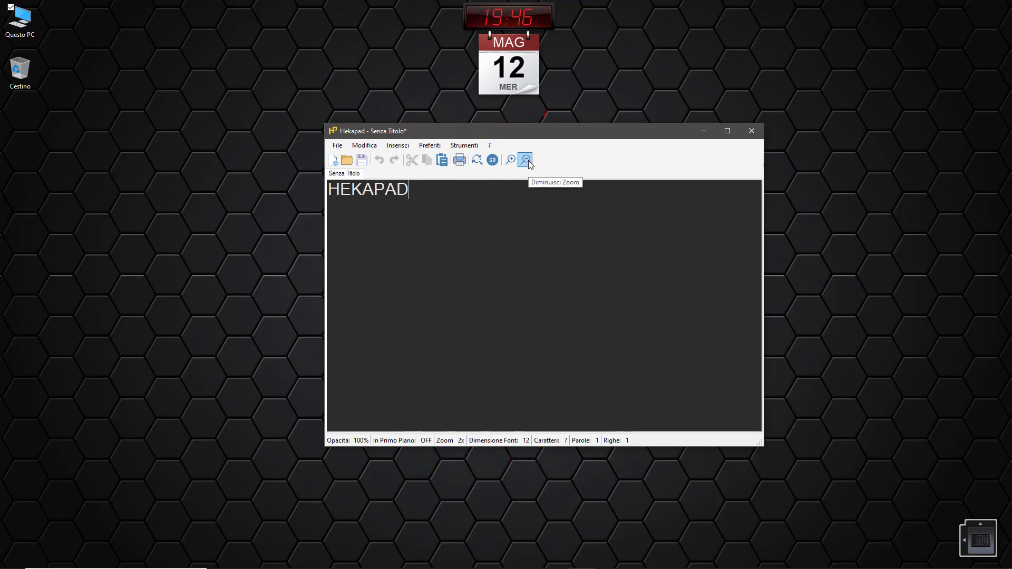
Set the window's opacity to 50% and move the window across the desktop.
{"action": "left_click", "coordinate": [456, 150]}
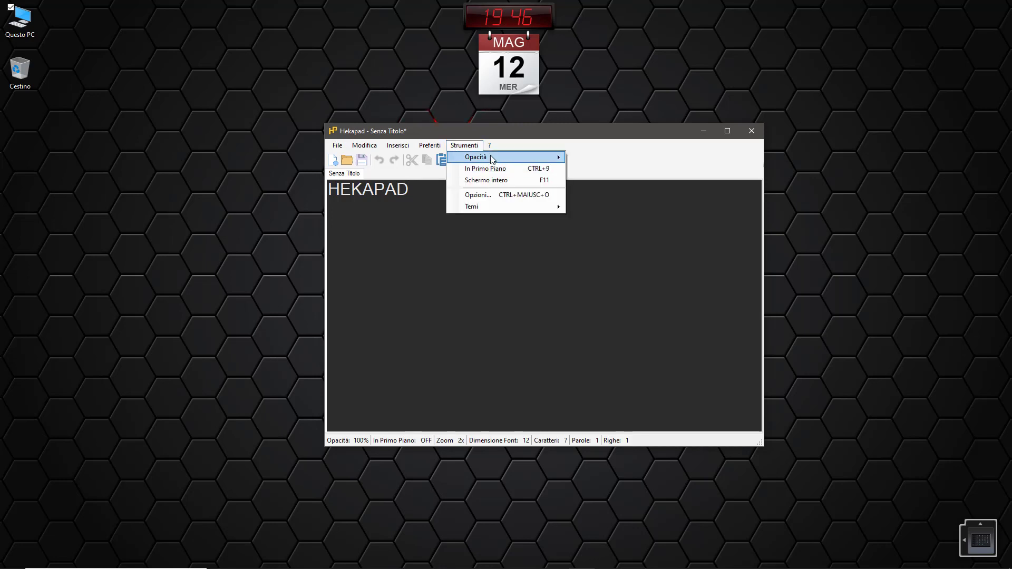
{"action": "mouse_move", "coordinate": [490, 155]}
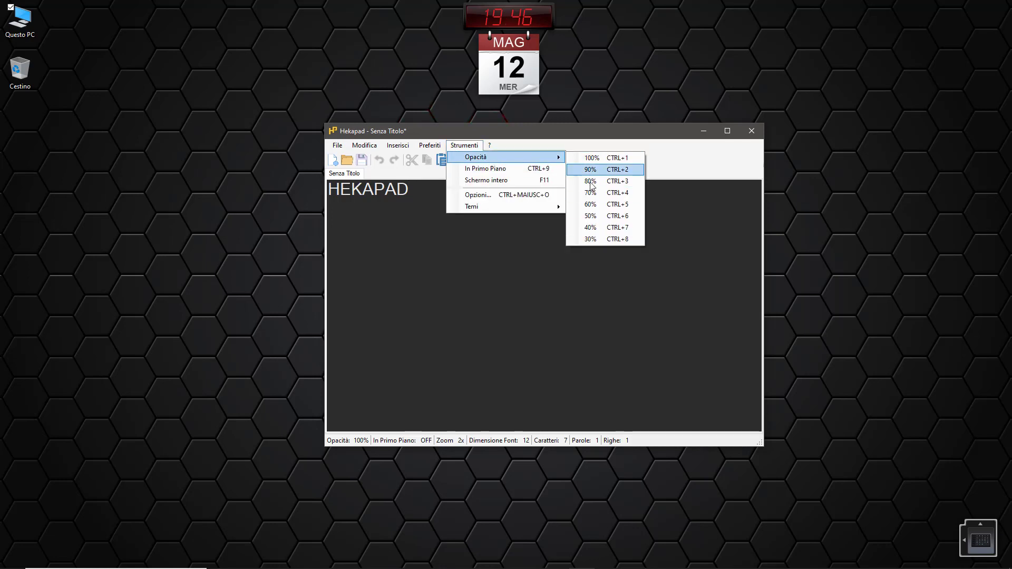
{"action": "left_click", "coordinate": [598, 217]}
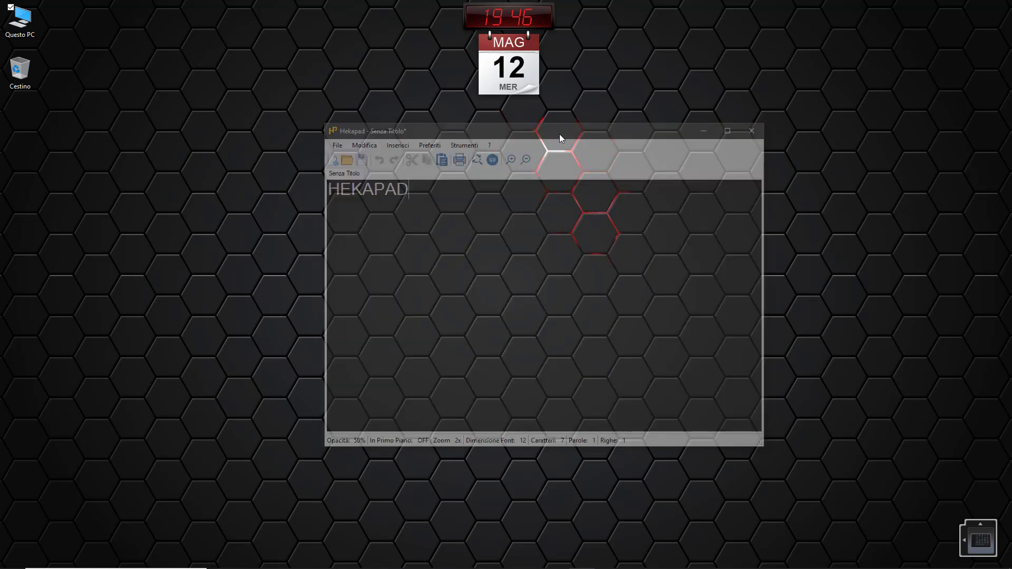
{"action": "left_click_drag", "start_coordinate": [559, 134], "coordinate": [754, 131]}
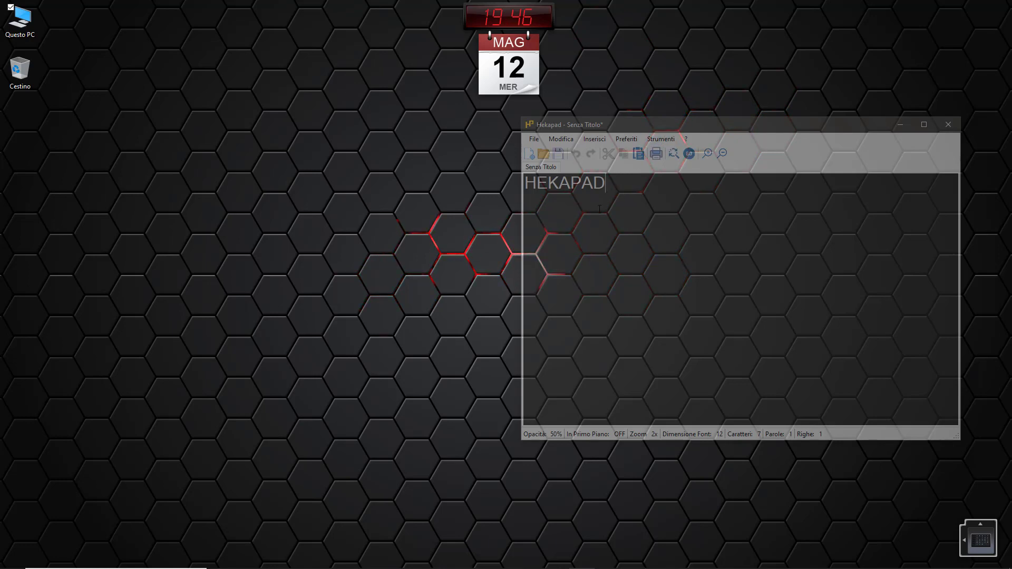
Restore the window's opacity to 100% and move the window back towards the middle of the desktop.
{"action": "left_click", "coordinate": [685, 139]}
{"action": "mouse_move", "coordinate": [674, 140]}
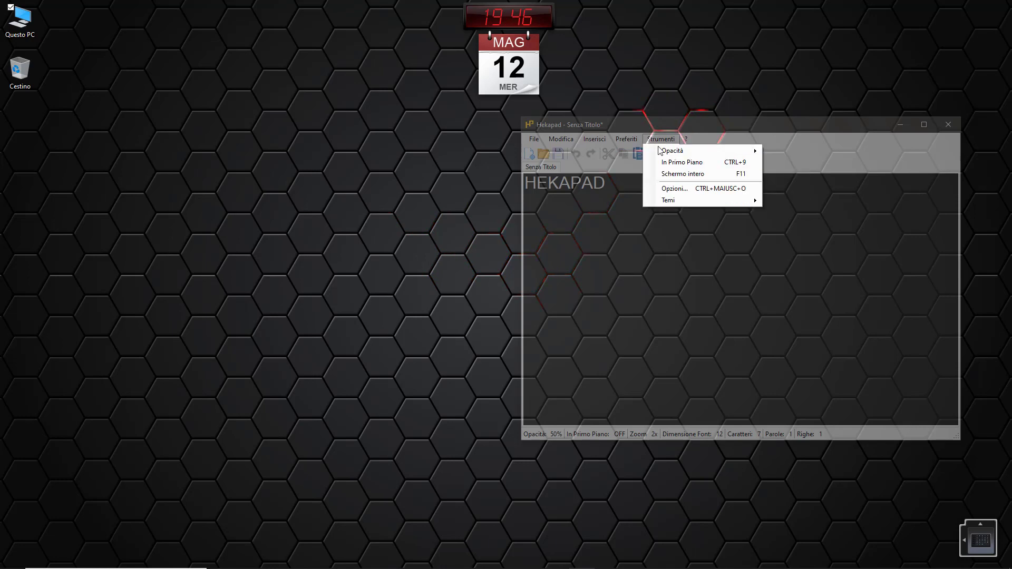
{"action": "mouse_move", "coordinate": [700, 152]}
{"action": "left_click", "coordinate": [784, 152]}
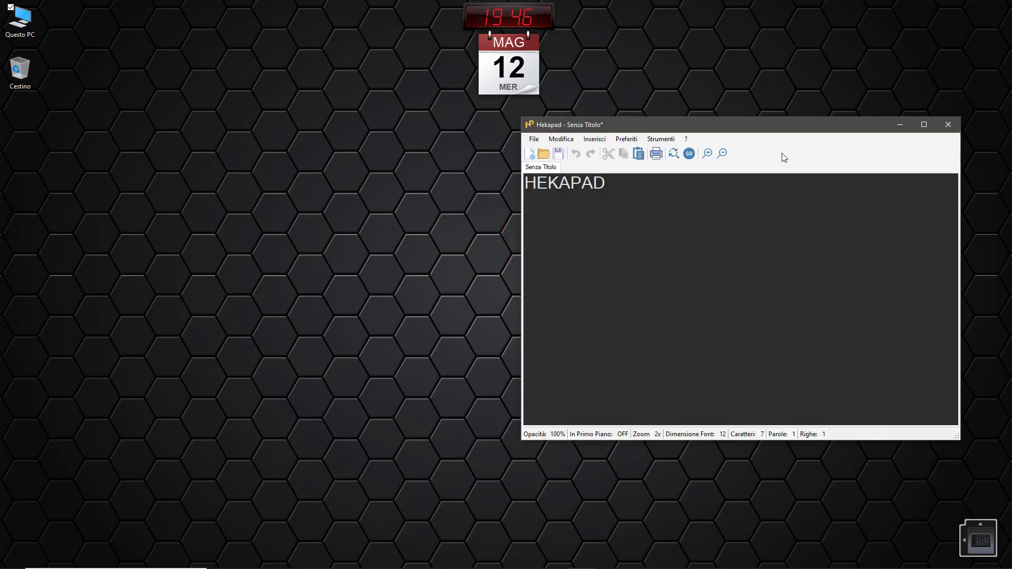
{"action": "left_click_drag", "start_coordinate": [780, 124], "coordinate": [596, 121]}
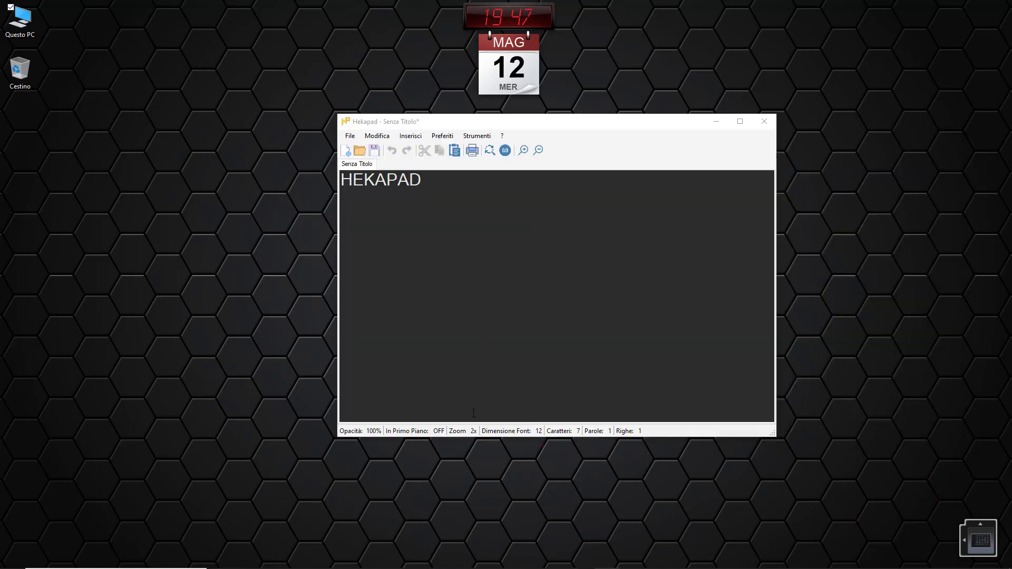
Turn on In Primo Piano for the window and set its opacity to 50%, moving the window around the desktop.
{"action": "left_click", "coordinate": [439, 431]}
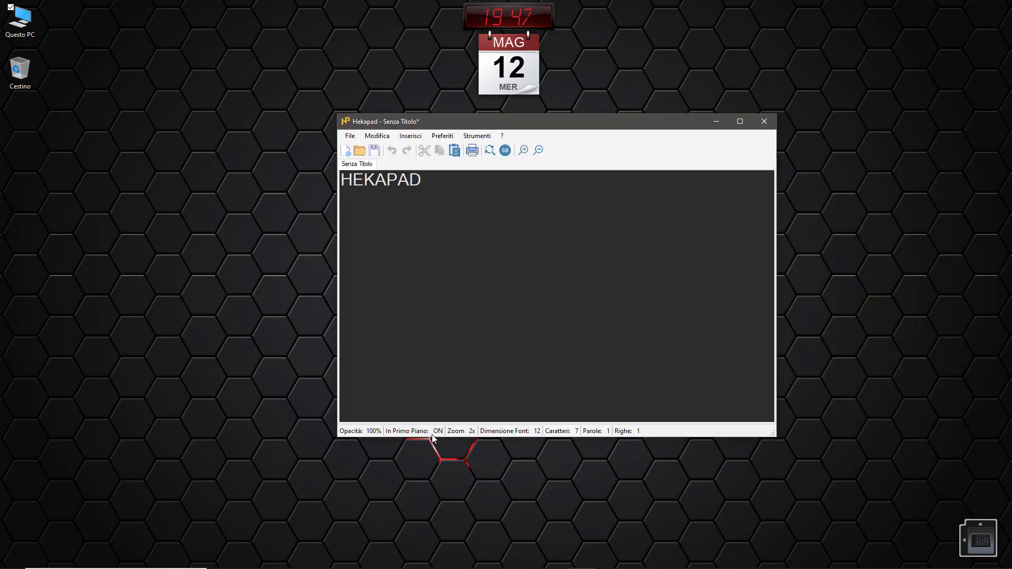
{"action": "left_click_drag", "start_coordinate": [491, 125], "coordinate": [611, 133]}
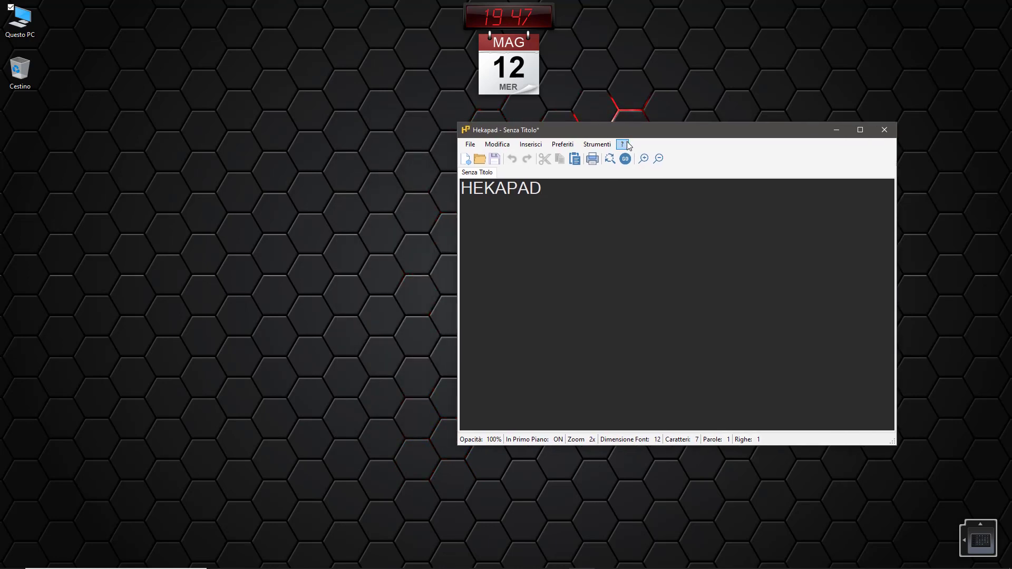
{"action": "left_click", "coordinate": [627, 144]}
{"action": "key", "text": "Left"}
{"action": "mouse_move", "coordinate": [685, 156]}
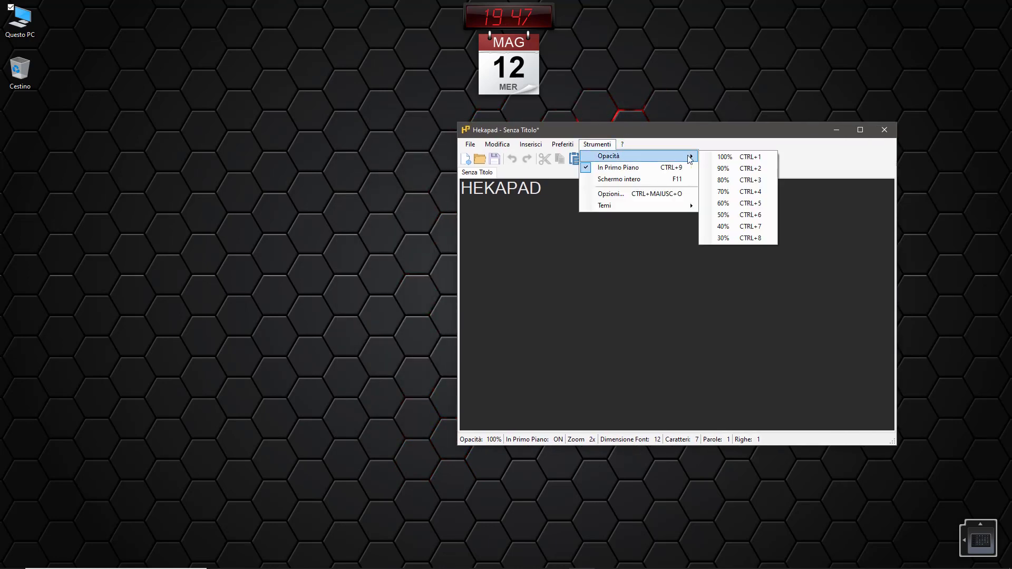
{"action": "left_click", "coordinate": [725, 214]}
{"action": "left_click_drag", "start_coordinate": [582, 134], "coordinate": [611, 108]}
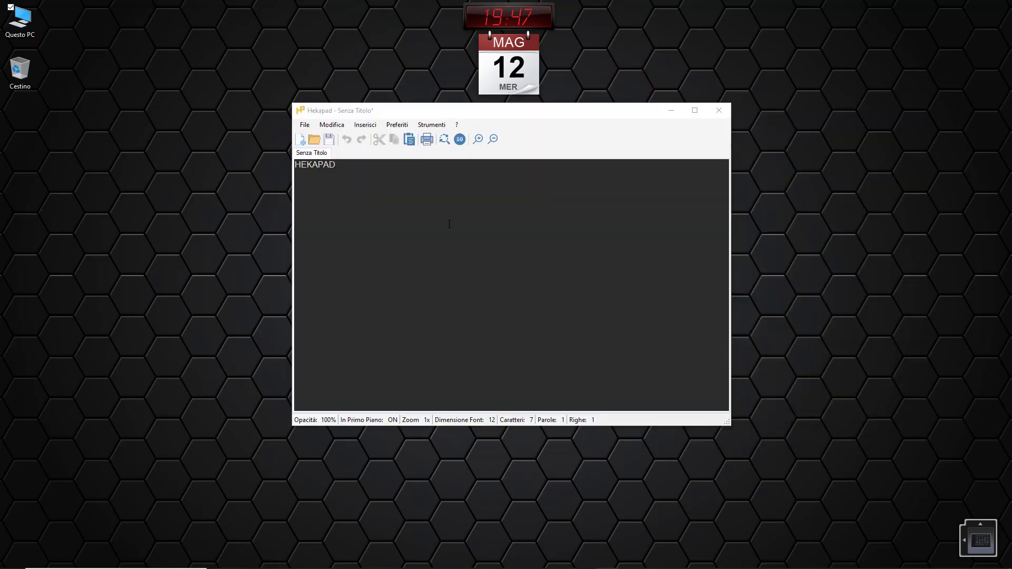
Replace the text with LOREM_IPSUM and execute it with Run Command.
{"action": "double_click", "coordinate": [389, 170]}
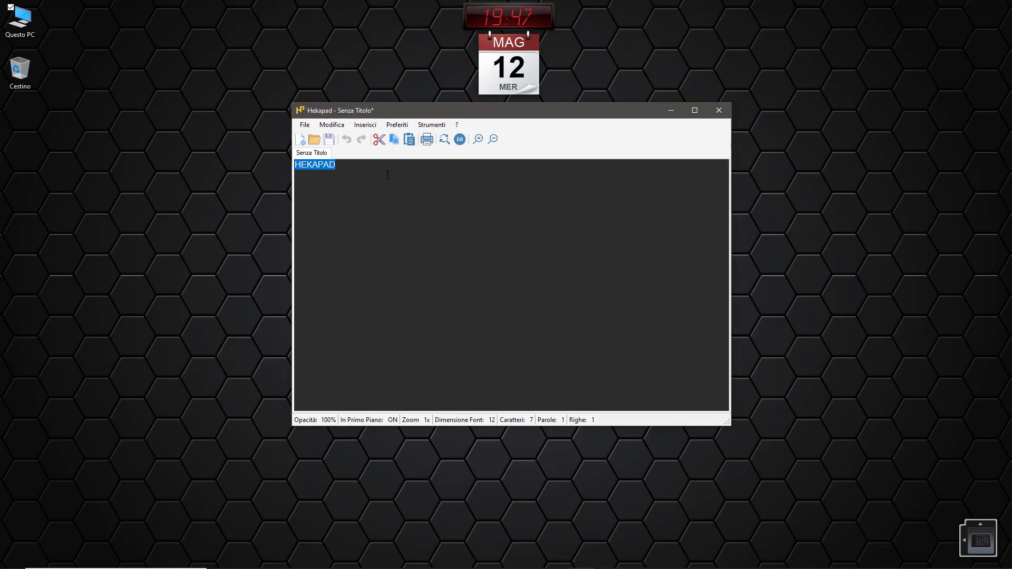
{"action": "type", "text": "LOREM"}
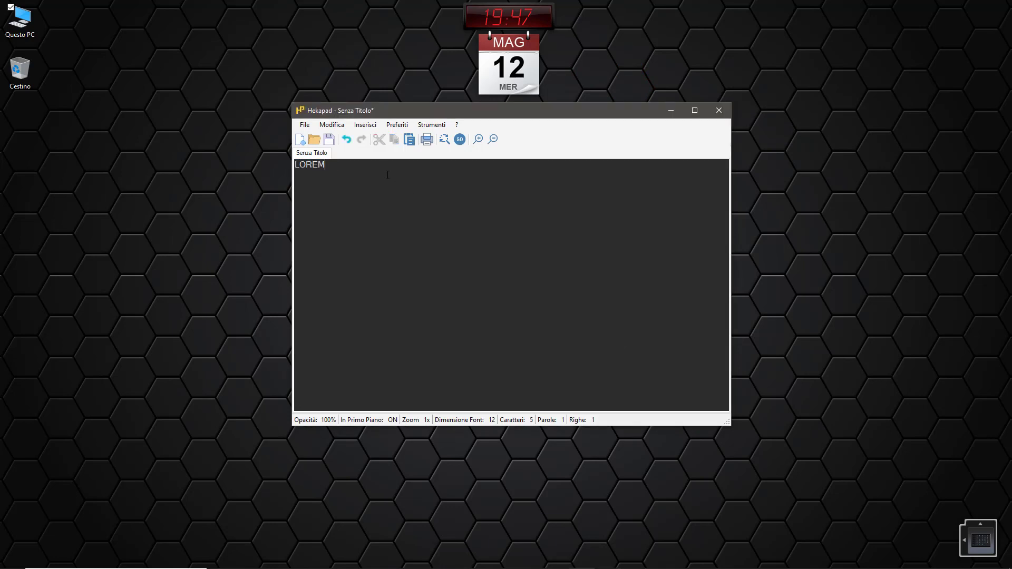
{"action": "type", "text": "_IPSUM"}
{"action": "key", "text": "ctrl+a"}
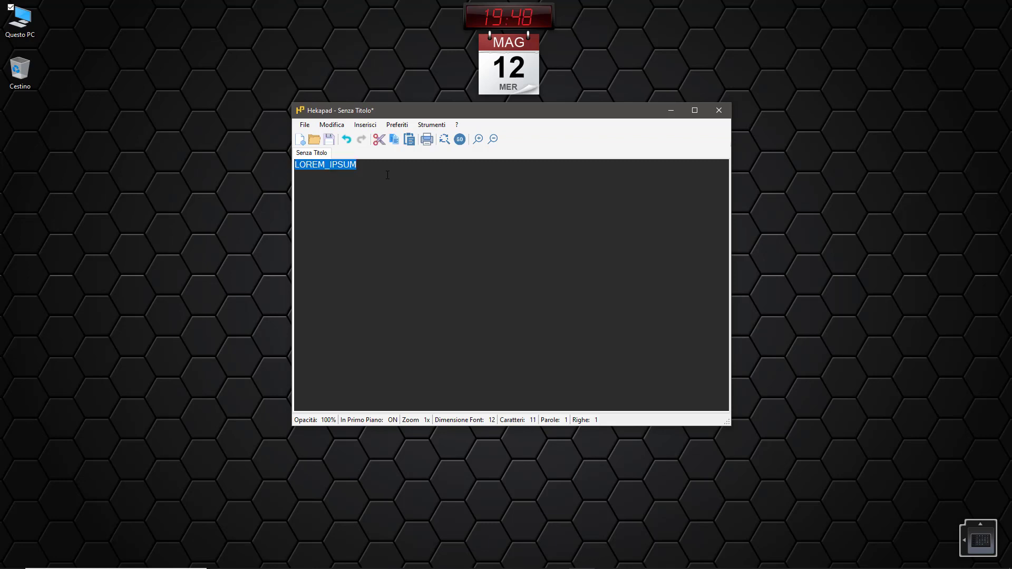
{"action": "right_click", "coordinate": [340, 165]}
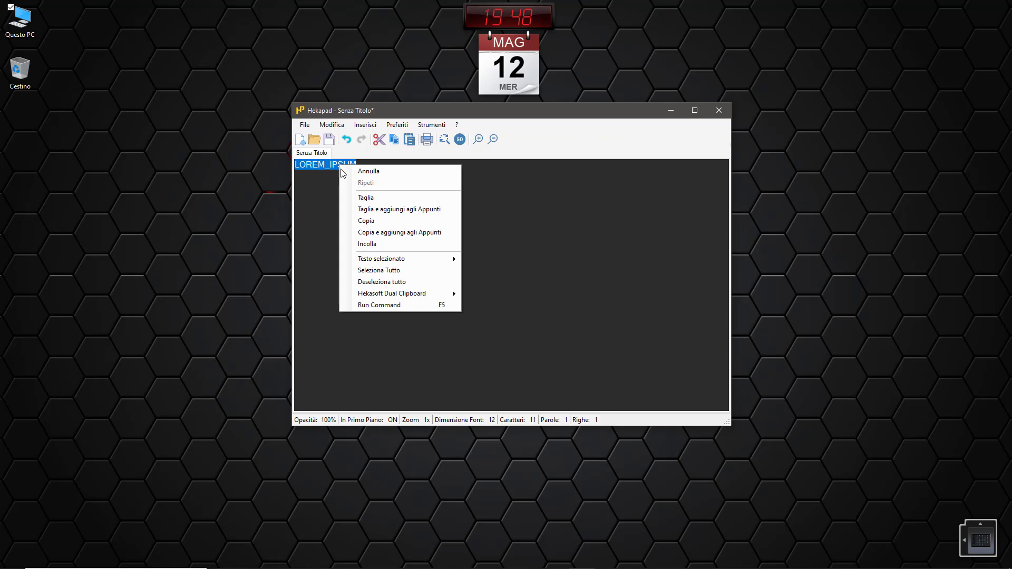
{"action": "left_click", "coordinate": [400, 307]}
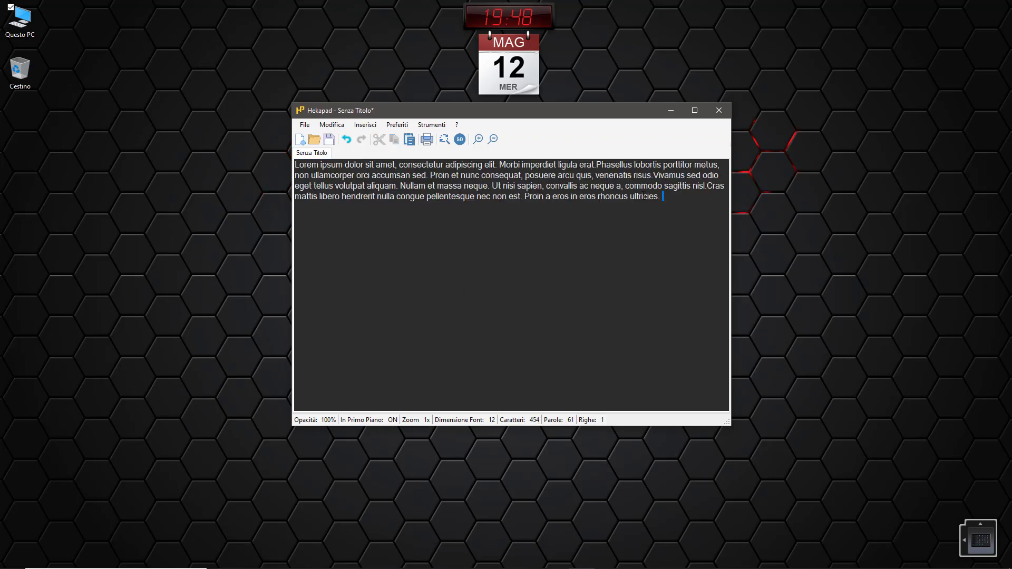
Replace the whole Lorem ipsum paragraph with HTML_START and execute it with Run Command.
{"action": "key", "text": "ctrl+shift+Left"}
{"action": "key", "text": "ctrl+shift+Left"}
{"action": "key", "text": "ctrl+shift+Left"}
{"action": "key", "text": "ctrl+shift+Left"}
{"action": "key", "text": "ctrl+shift+Left"}
{"action": "key", "text": "ctrl+shift+Left"}
{"action": "key", "text": "ctrl+shift+Left"}
{"action": "key", "text": "ctrl+shift+Left"}
{"action": "key", "text": "ctrl+shift+Left"}
{"action": "key", "text": "ctrl+shift+Left"}
{"action": "key", "text": "ctrl+shift+Left"}
{"action": "key", "text": "ctrl+shift+Left"}
{"action": "key", "text": "ctrl+shift+Left"}
{"action": "key", "text": "ctrl+shift+Left"}
{"action": "key", "text": "ctrl+a"}
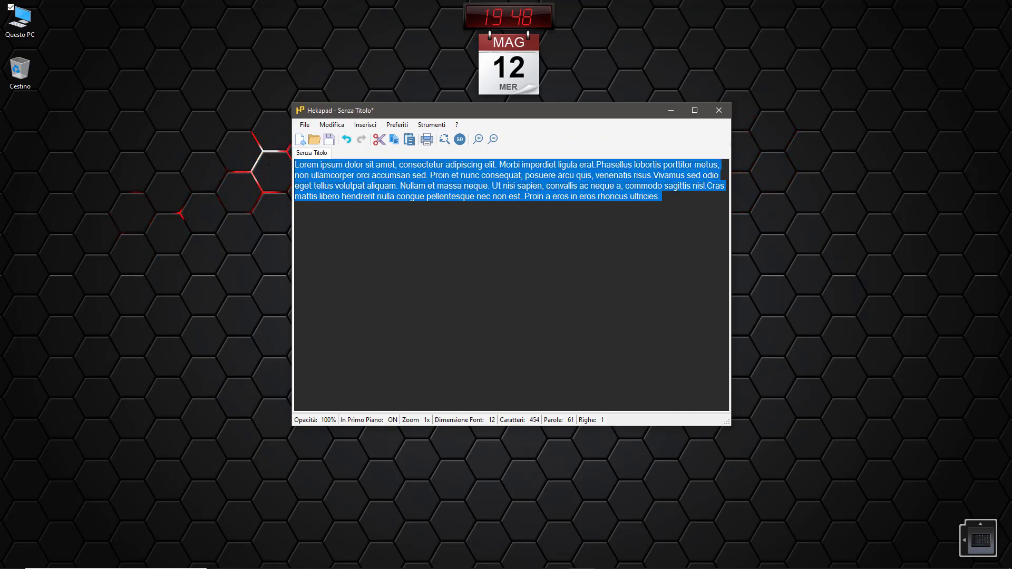
{"action": "type", "text": "HTML_START"}
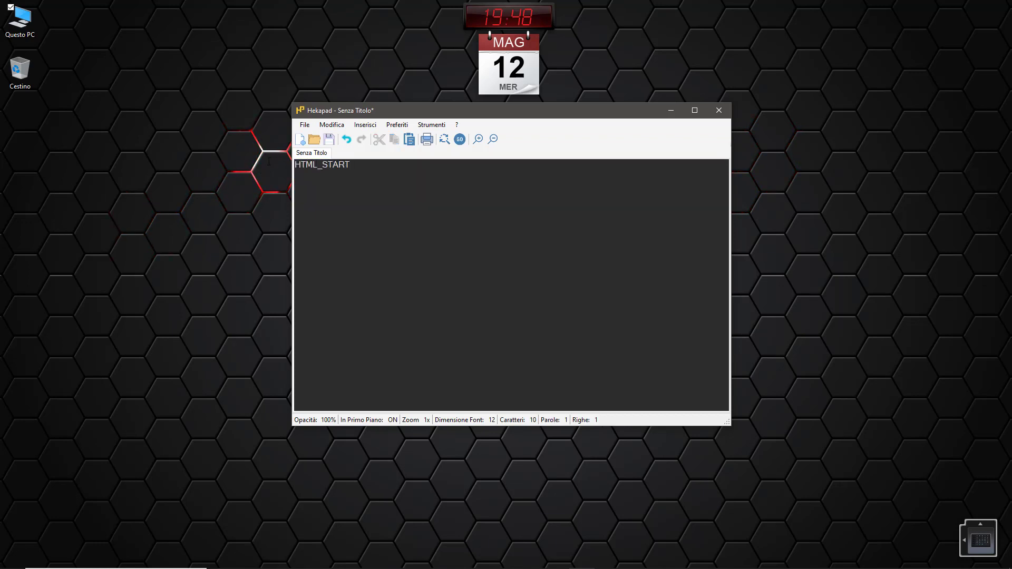
{"action": "key", "text": "ctrl+a"}
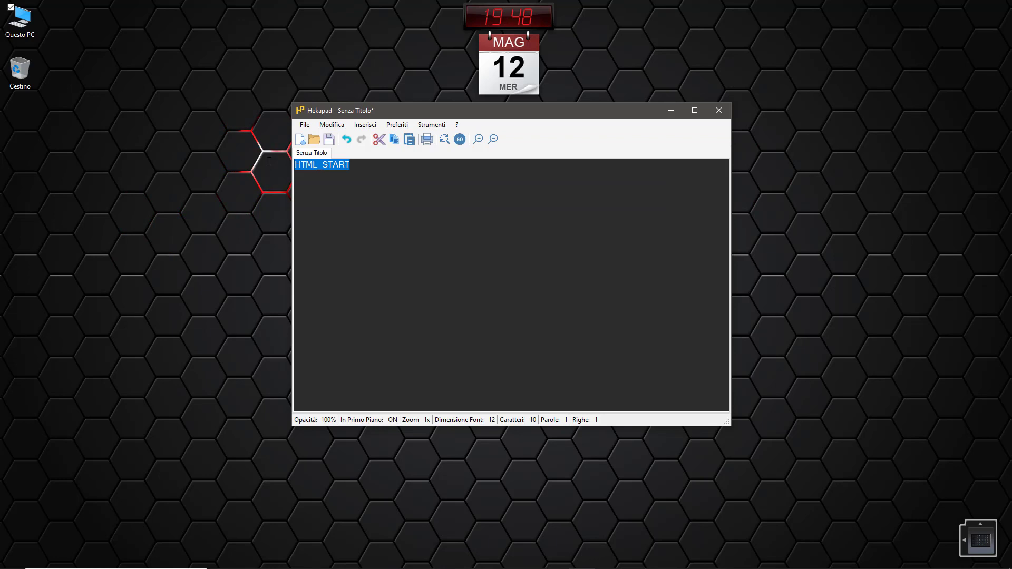
{"action": "right_click", "coordinate": [336, 165]}
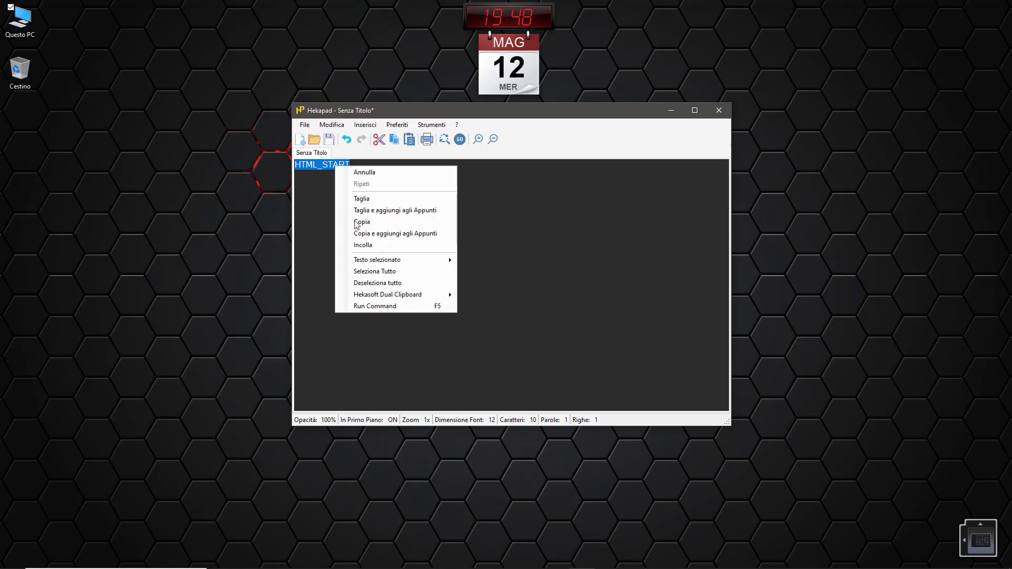
{"action": "left_click", "coordinate": [375, 306]}
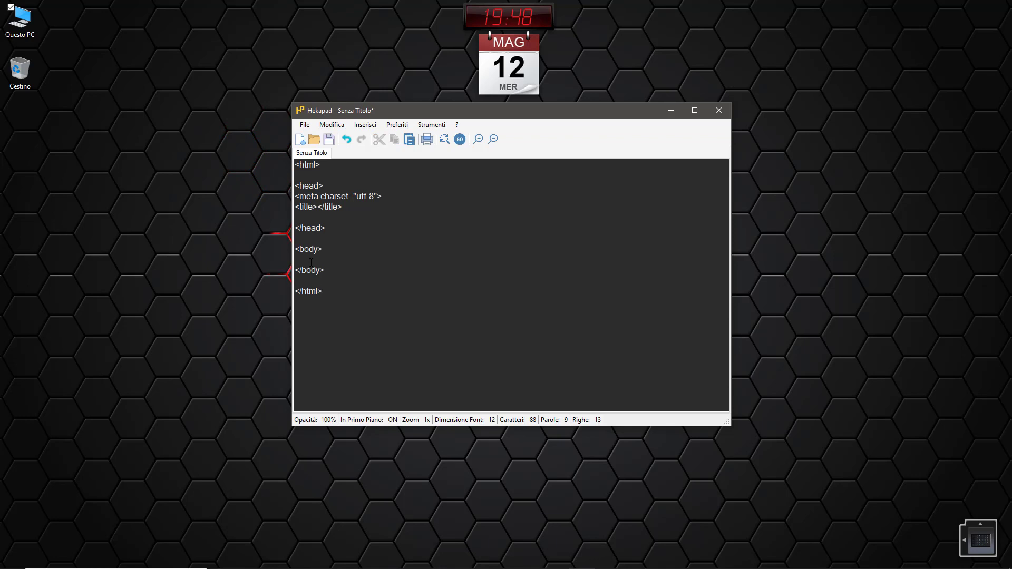
Replace the HTML skeleton with RESET_CSS and execute it with Run Command.
{"action": "left_click_drag", "start_coordinate": [324, 294], "coordinate": [288, 152]}
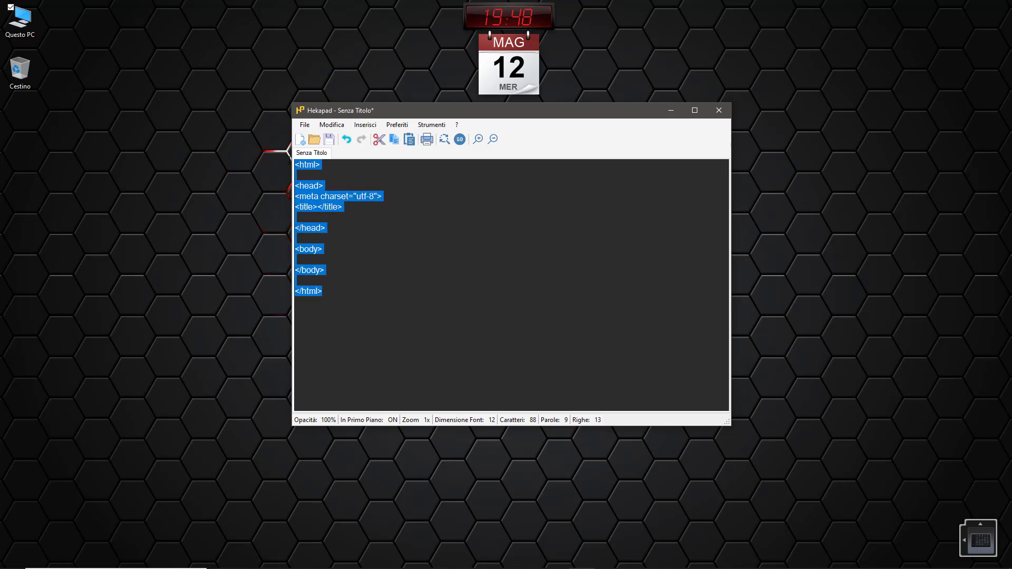
{"action": "type", "text": "RESET "}
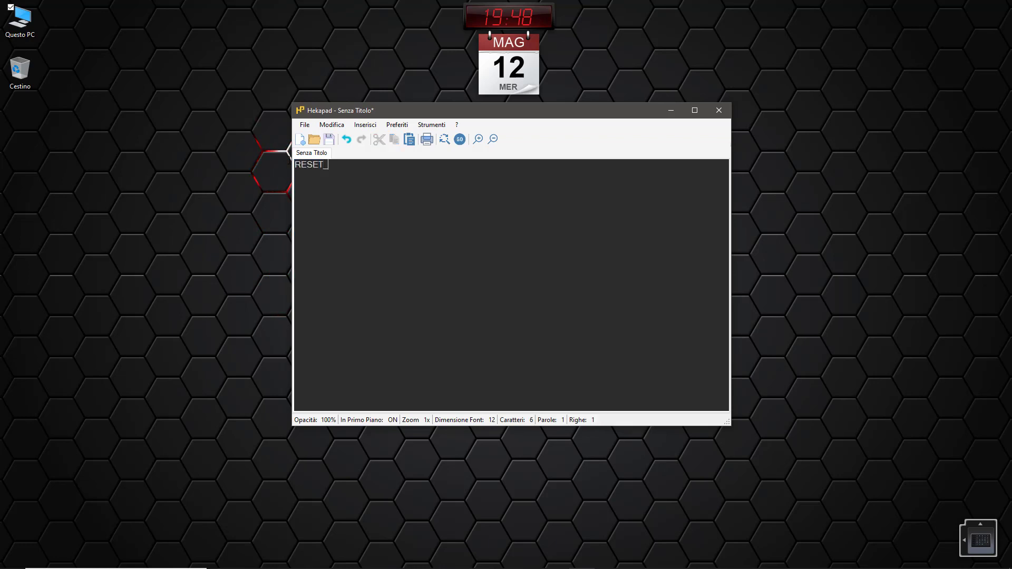
{"action": "type", "text": "CSS"}
{"action": "double_click", "coordinate": [316, 164]}
{"action": "right_click", "coordinate": [315, 166]}
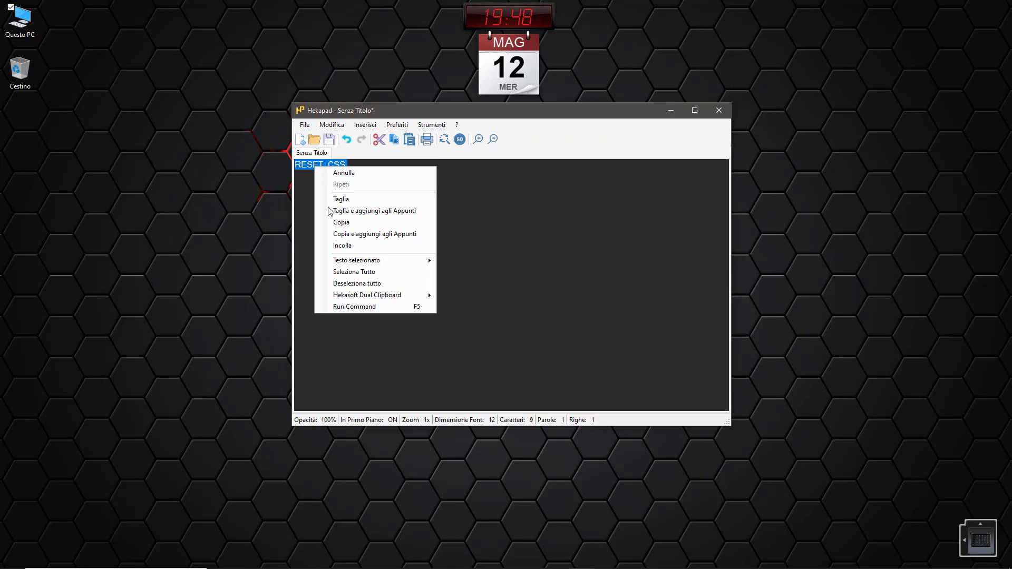
{"action": "left_click", "coordinate": [348, 306]}
{"action": "scroll", "coordinate": [366, 351], "scroll_direction": "up", "scroll_amount": 8}
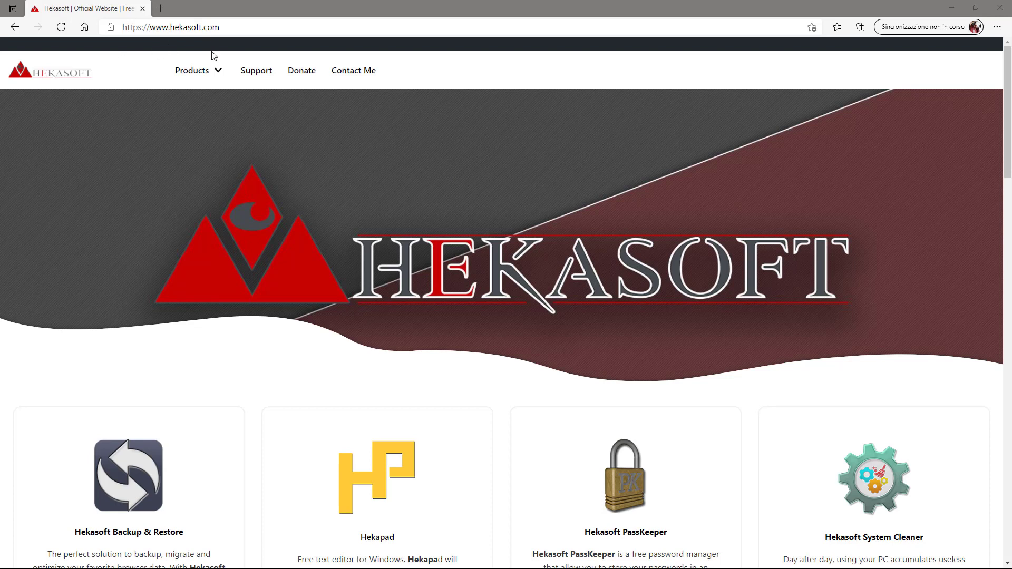
In the web browser, open the Hekapad product page on hekasoft.com and choose the portable version's download.
{"action": "mouse_move", "coordinate": [210, 73]}
{"action": "left_click", "coordinate": [175, 117]}
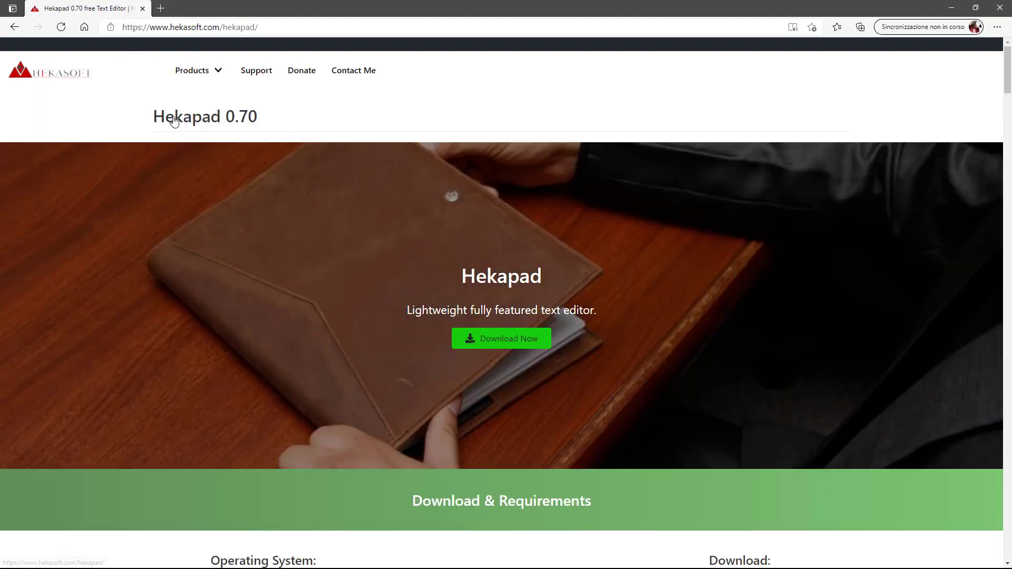
{"action": "scroll", "coordinate": [516, 339], "scroll_direction": "down", "scroll_amount": 5}
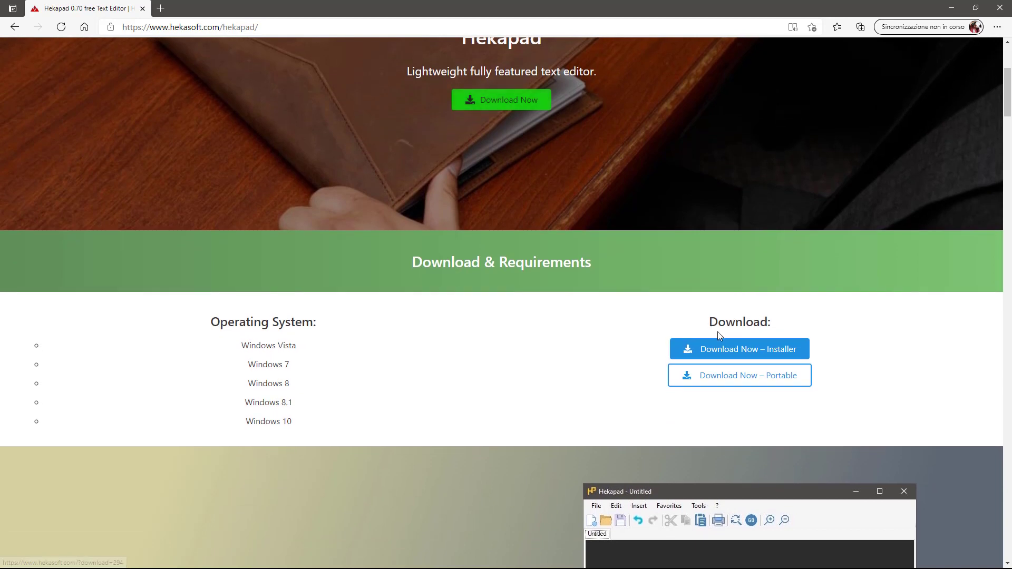
{"action": "left_click", "coordinate": [756, 380]}
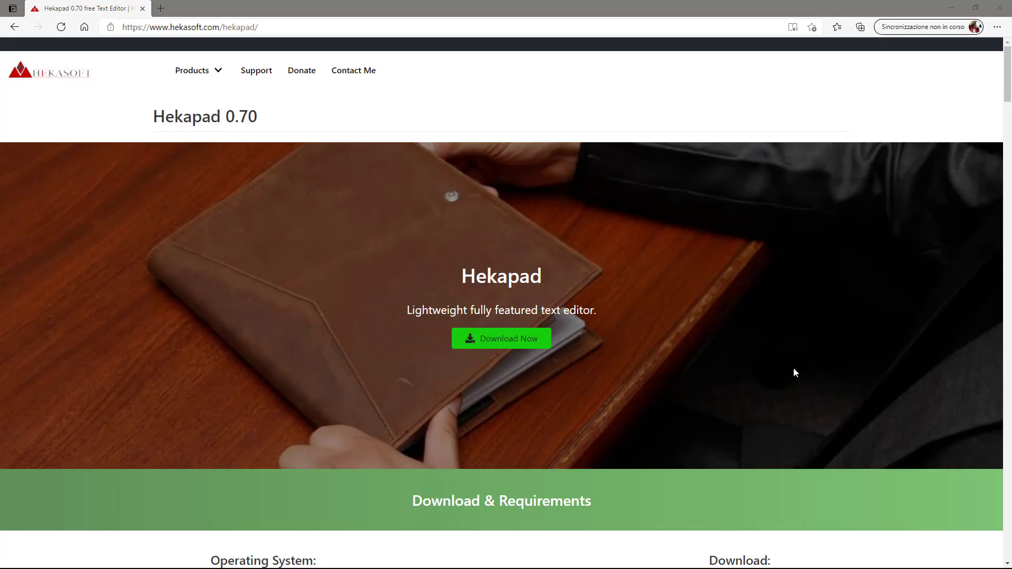